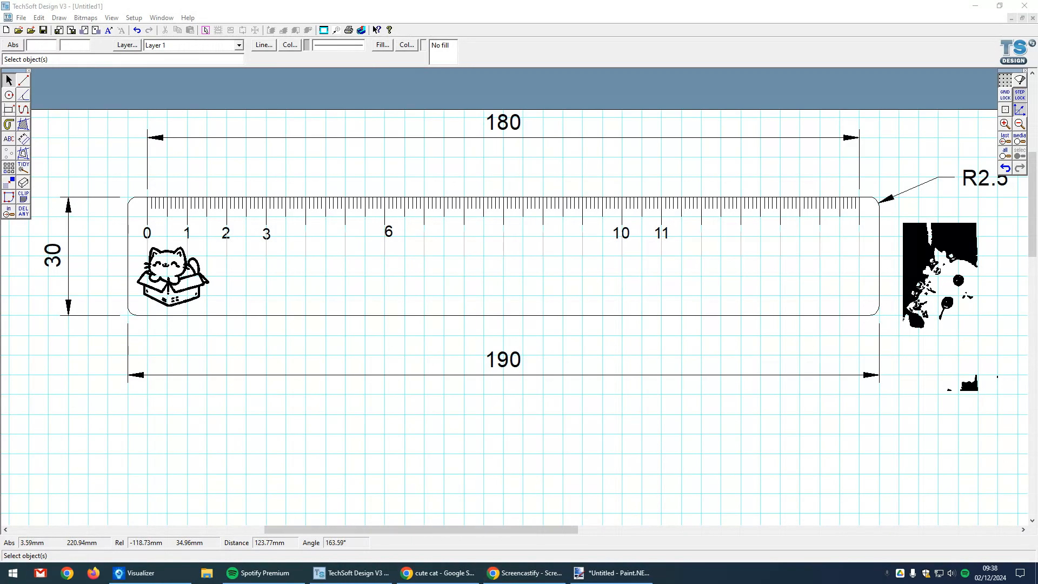
- Bring up the scanned PDF of the hand-drawn lettering, maximise it and enlarge the first page to 204%
drag(0, 69, 369, 68)
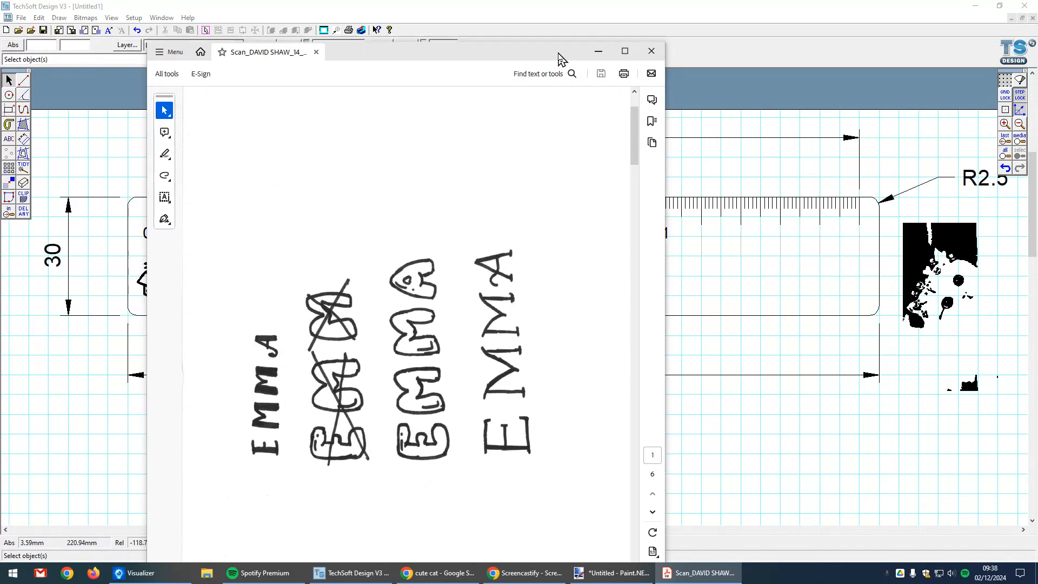
drag(559, 58, 559, 22)
click(625, 14)
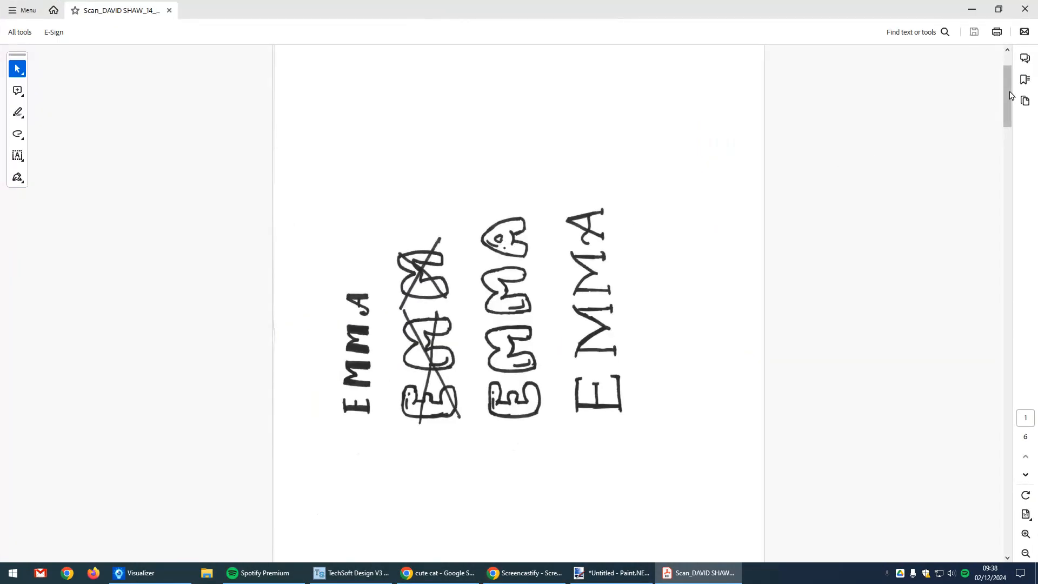
drag(1008, 96, 981, 103)
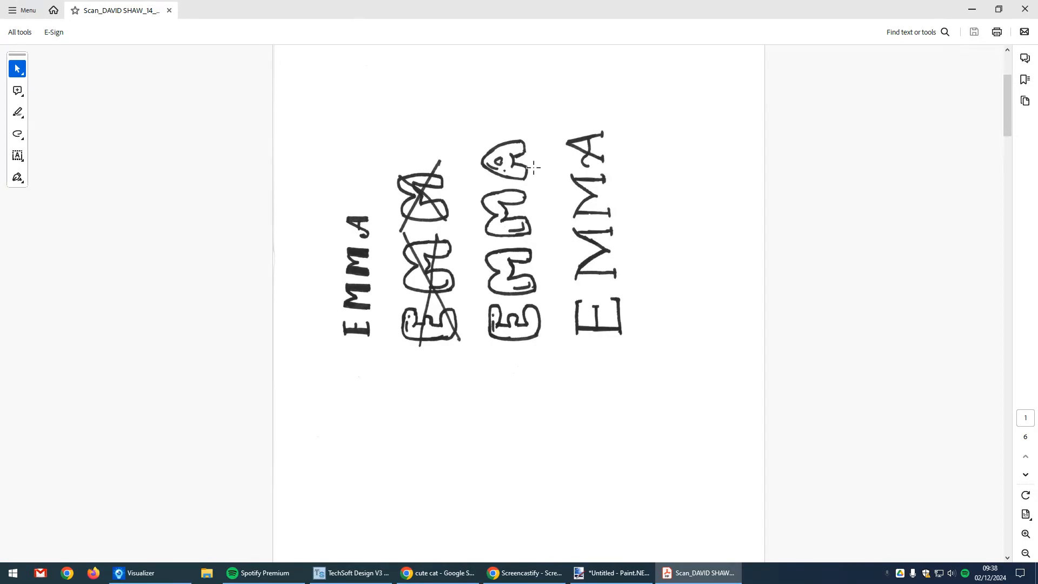
ctrl+scroll(552, 158, up, 1)
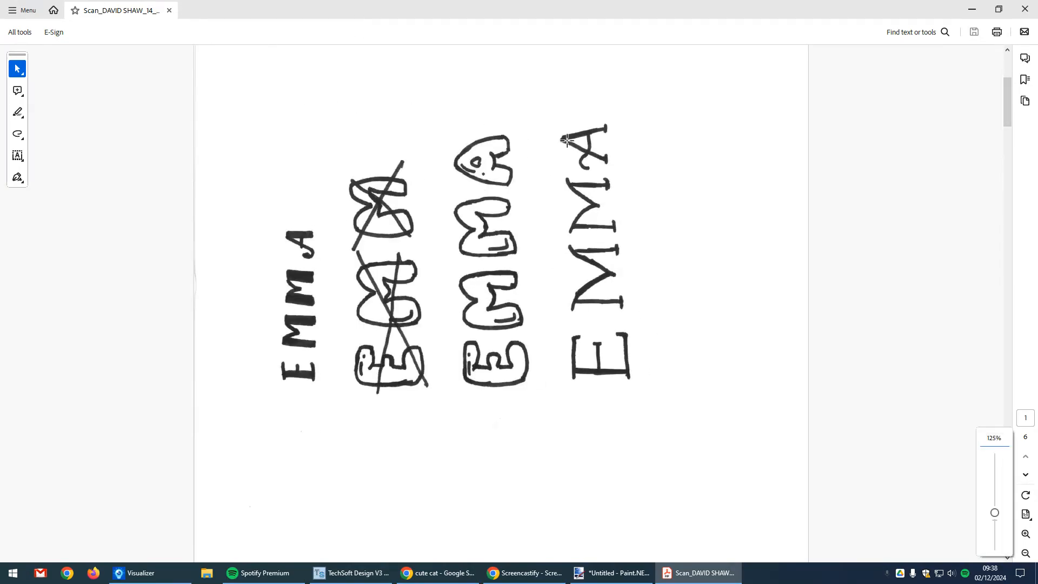
ctrl+scroll(566, 140, up, 1)
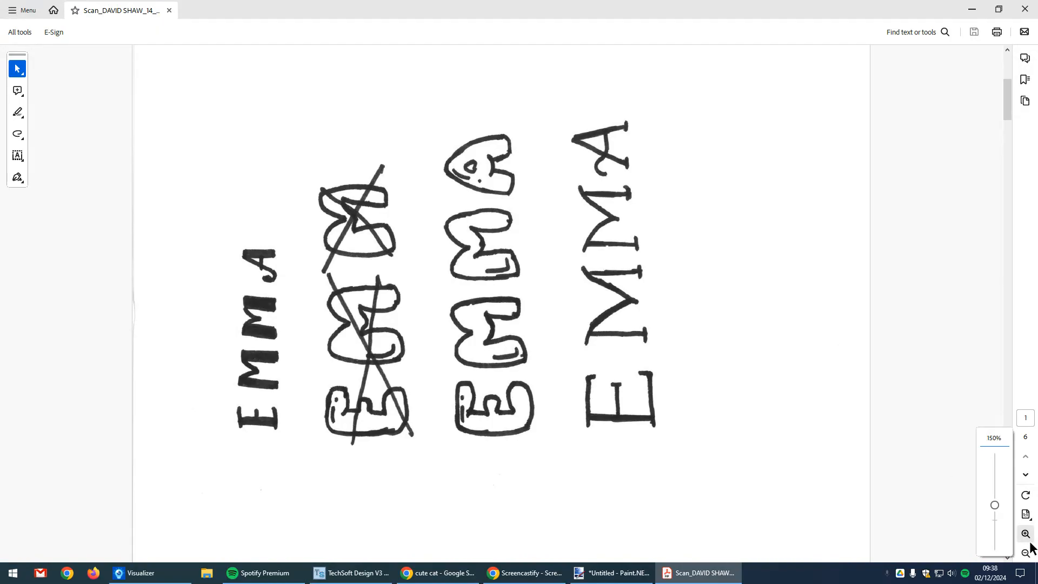
ctrl+scroll(562, 161, up, 1)
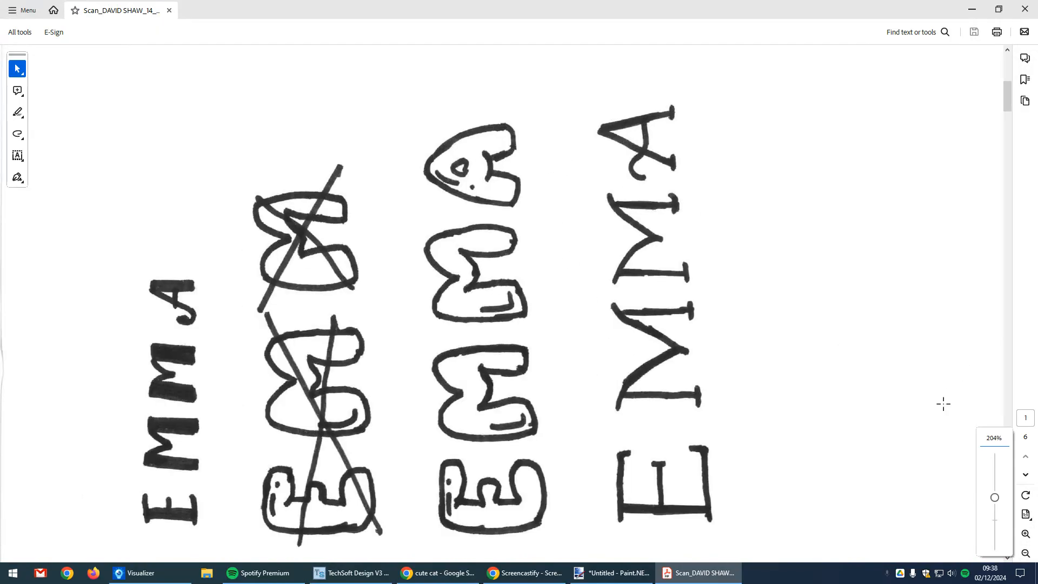
drag(1009, 99, 1010, 100)
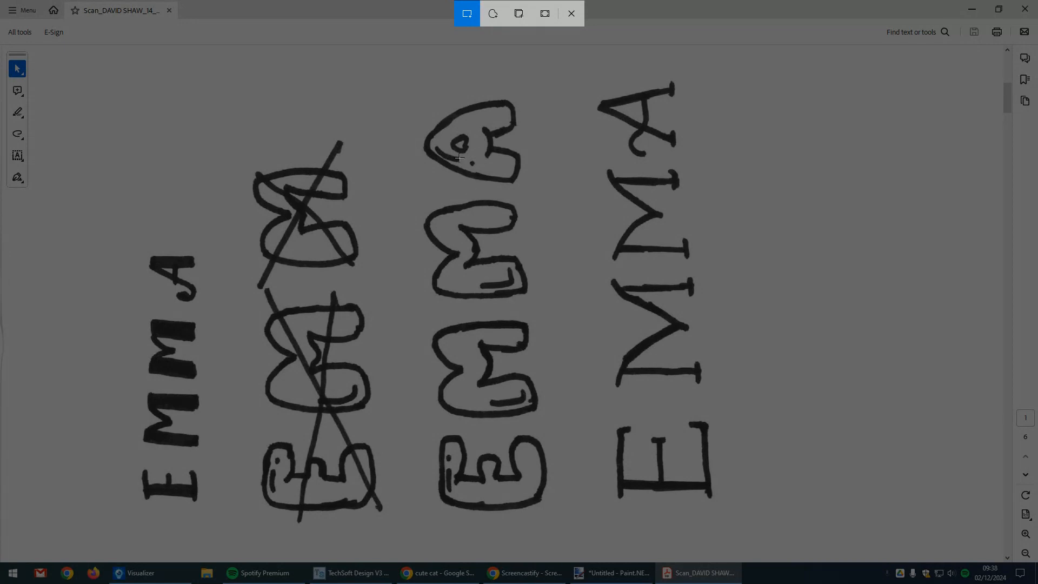
drag(444, 139, 524, 456)
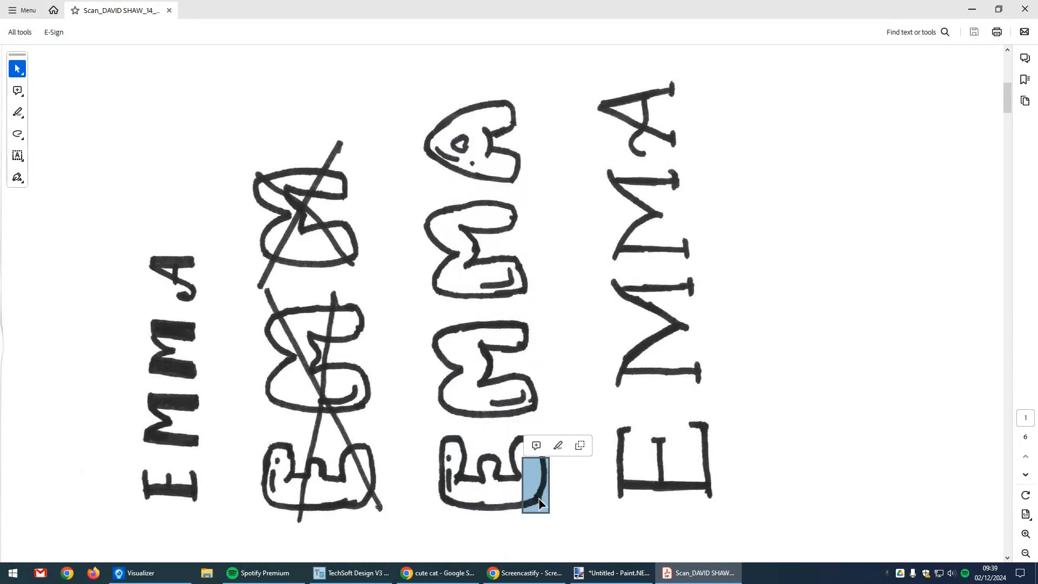
click(546, 510)
key(Escape)
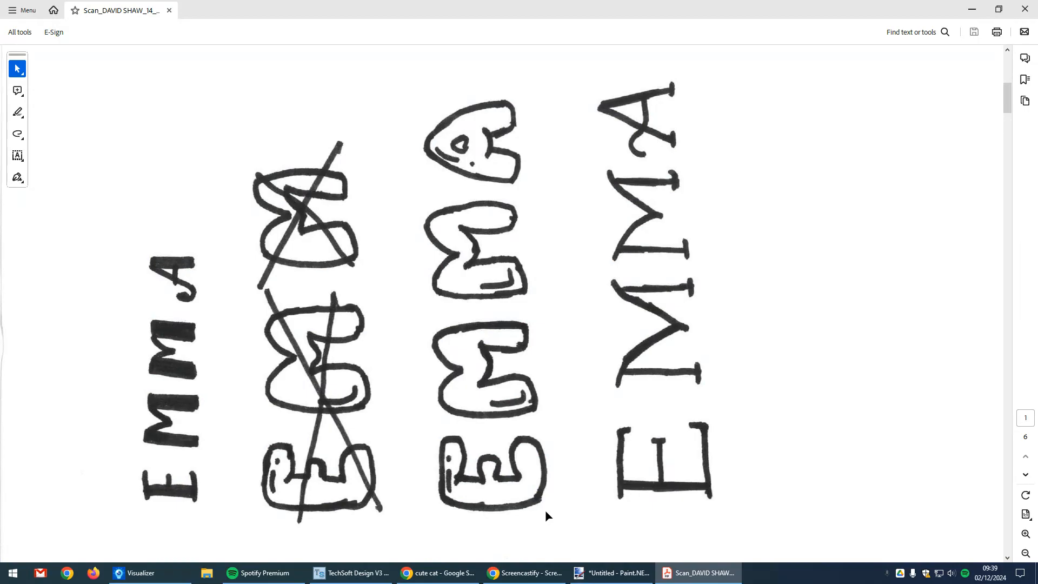
- Capture a screen snip of the uncrossed bubble-letter name in the scan and switch back to the TechSoft Design drawing
key(super+shift+s)
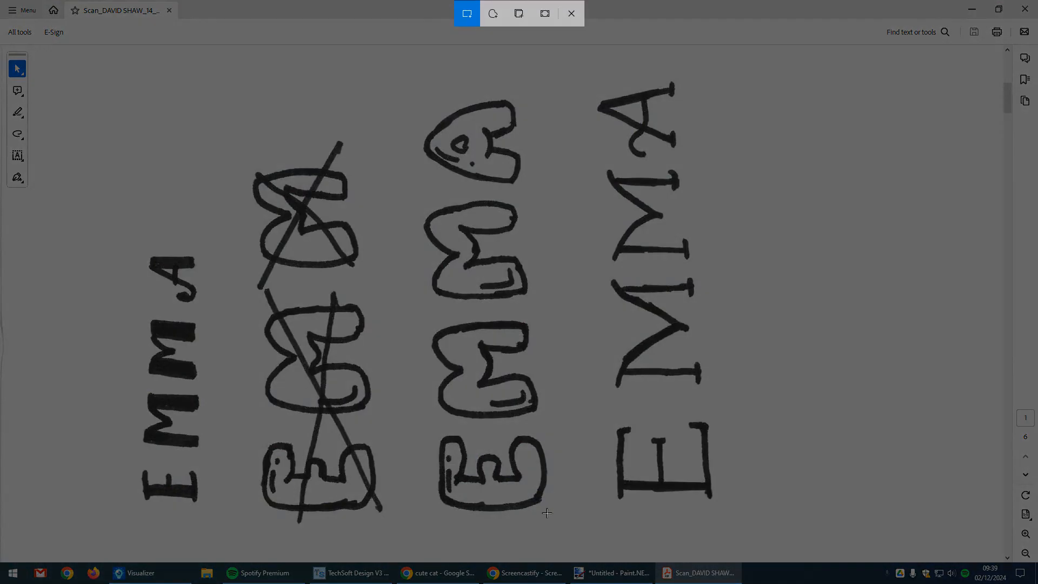
drag(547, 513, 421, 95)
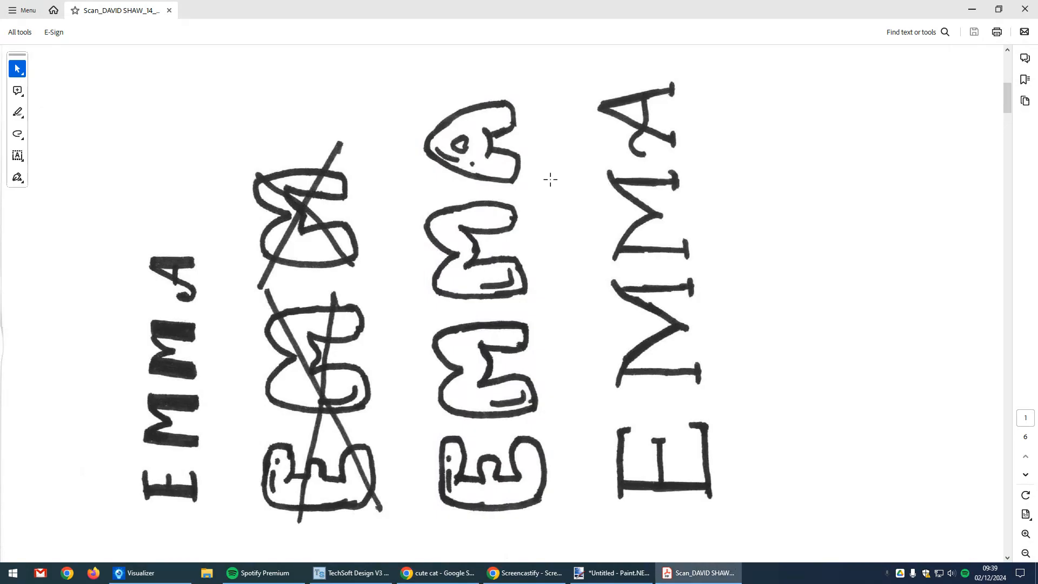
click(971, 9)
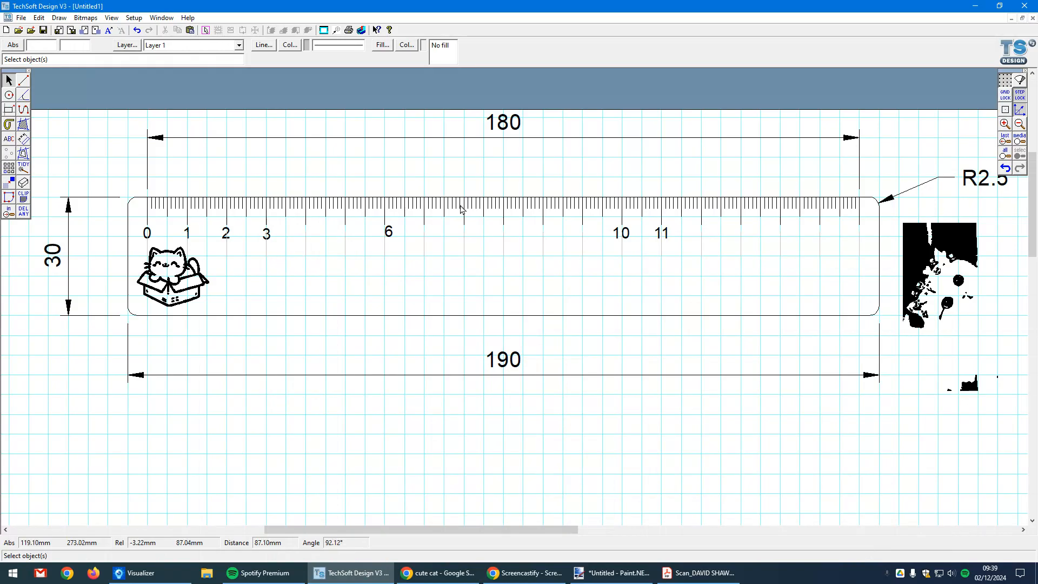
- Paste the captured name into the drawing, rotate it to read horizontally and place it below the ruler
key(ctrl+v)
scroll(480, 291, down, 4)
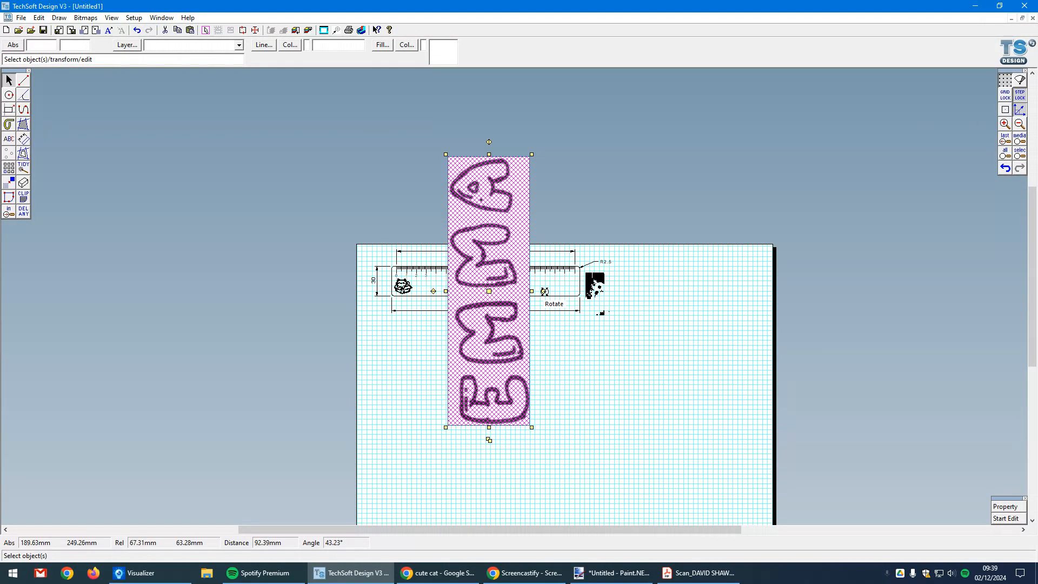
drag(544, 291, 502, 352)
mouse_move(490, 292)
mouse_down()
mouse_move(540, 364)
mouse_move(540, 391)
mouse_up()
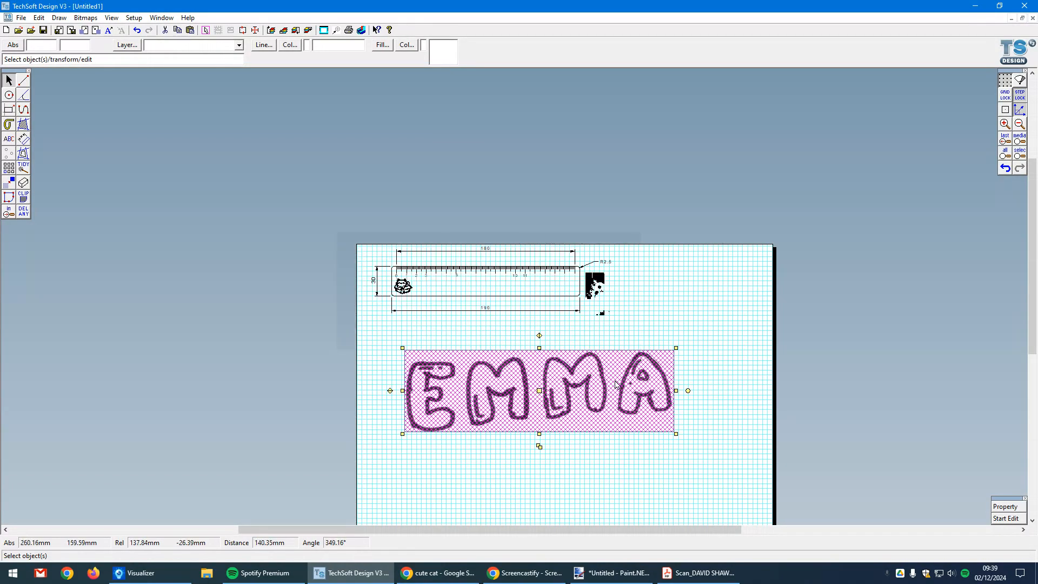
- Check the Radial Lock settings for the start angle, the step angle and marquee box rotations
right_click(1020, 112)
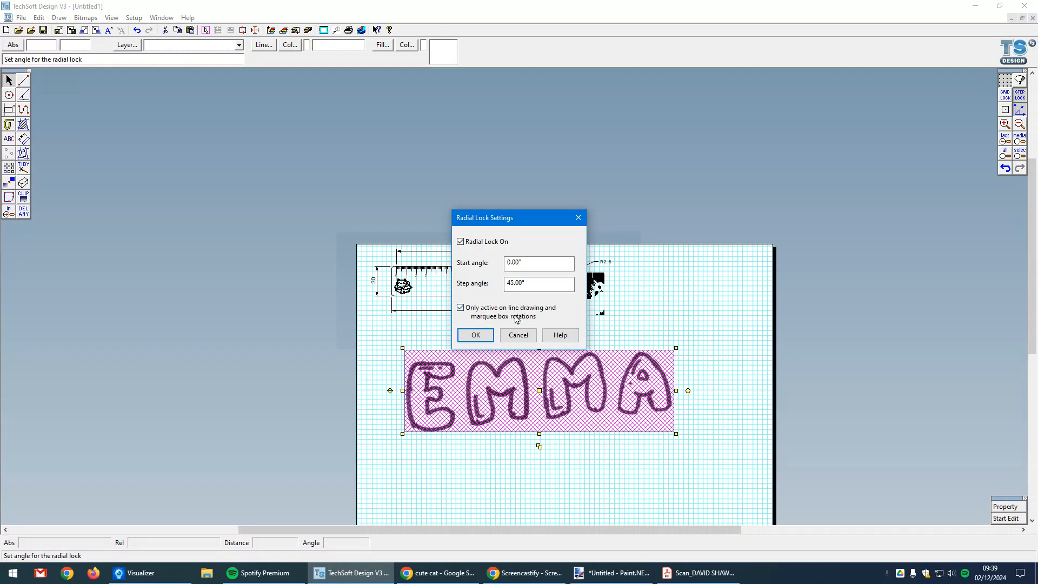
click(475, 334)
click(633, 354)
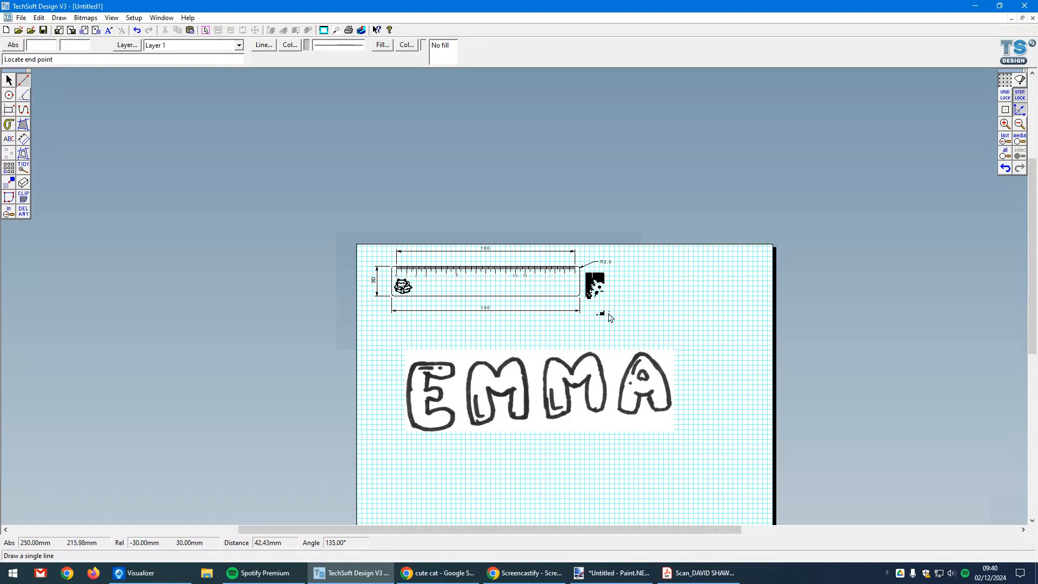
key(Escape)
click(9, 80)
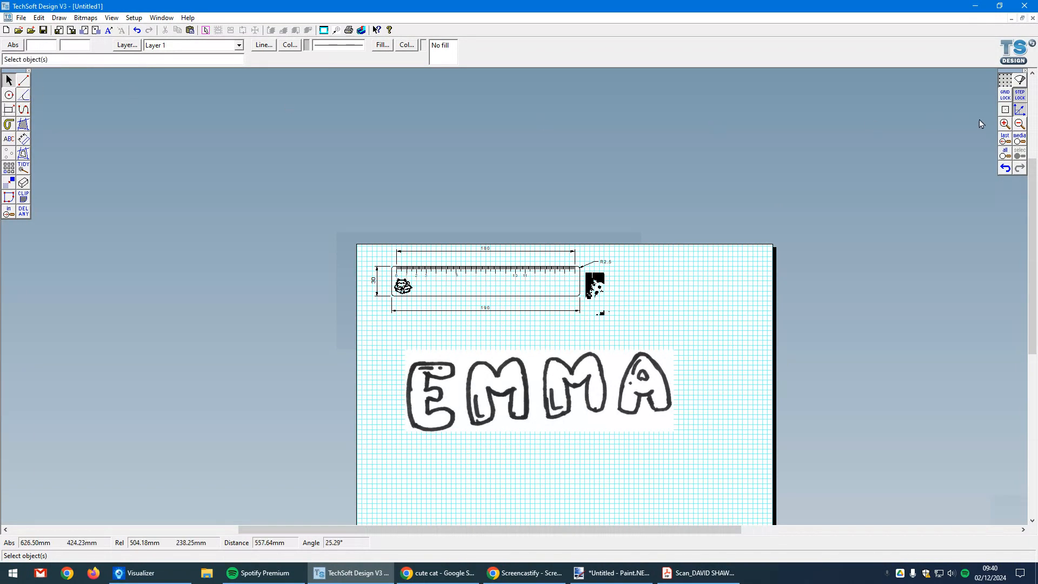
right_click(1020, 111)
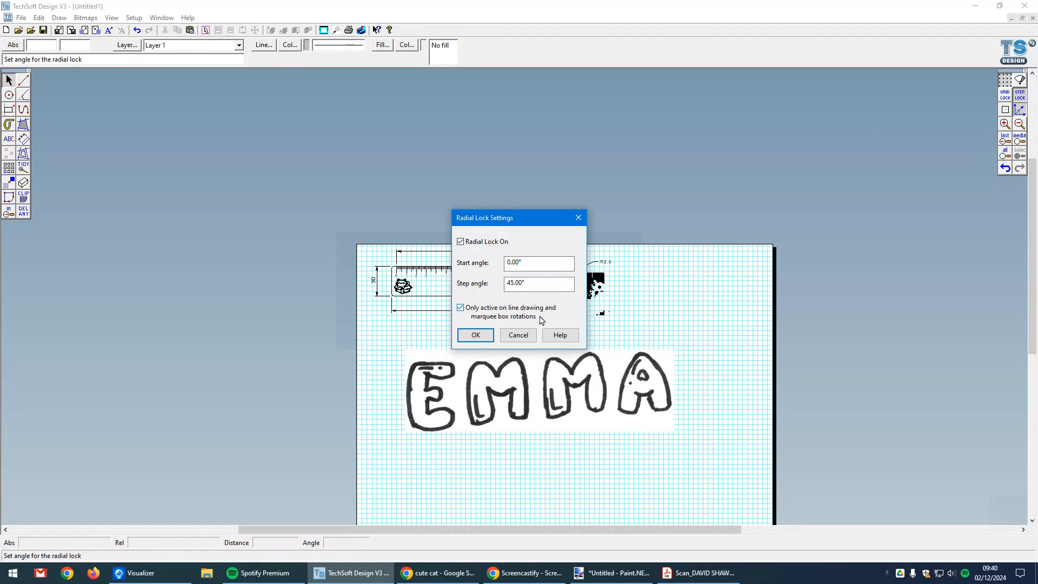
click(475, 335)
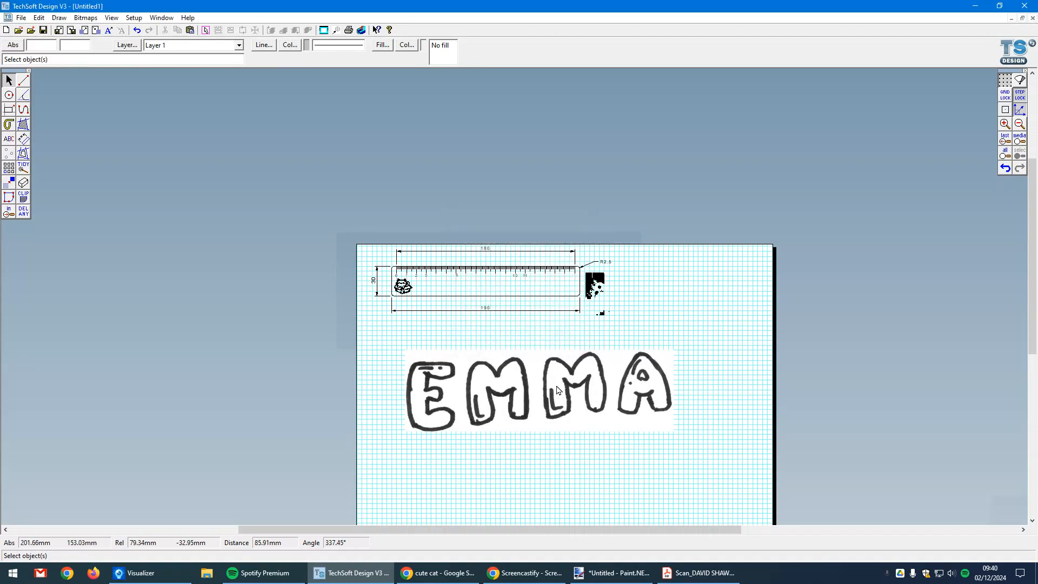
- Rotate the pasted name image to vertical and back to horizontal in radially locked steps
click(558, 388)
scroll(591, 426, up, 2)
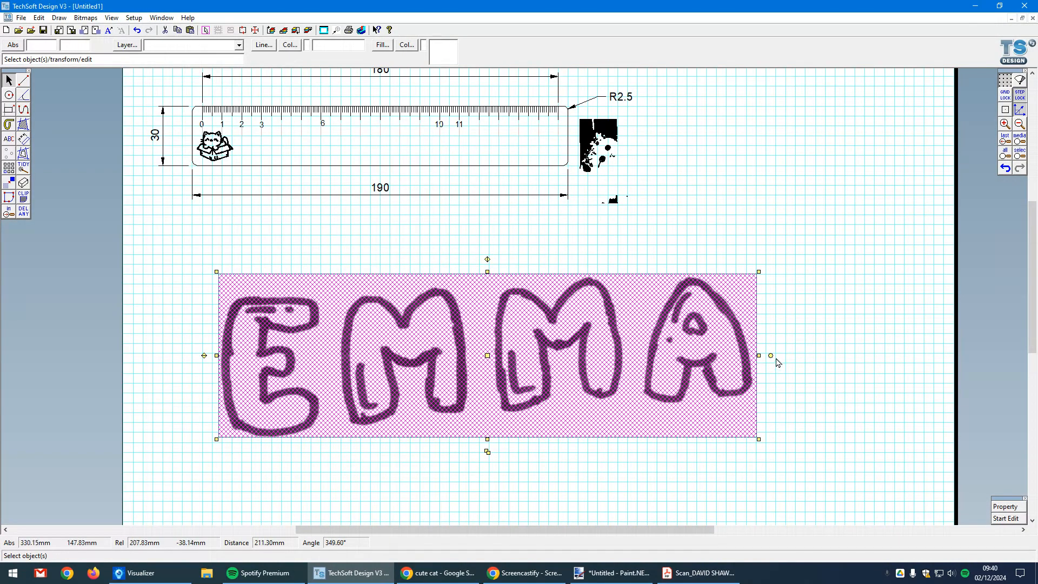
drag(772, 357, 490, 87)
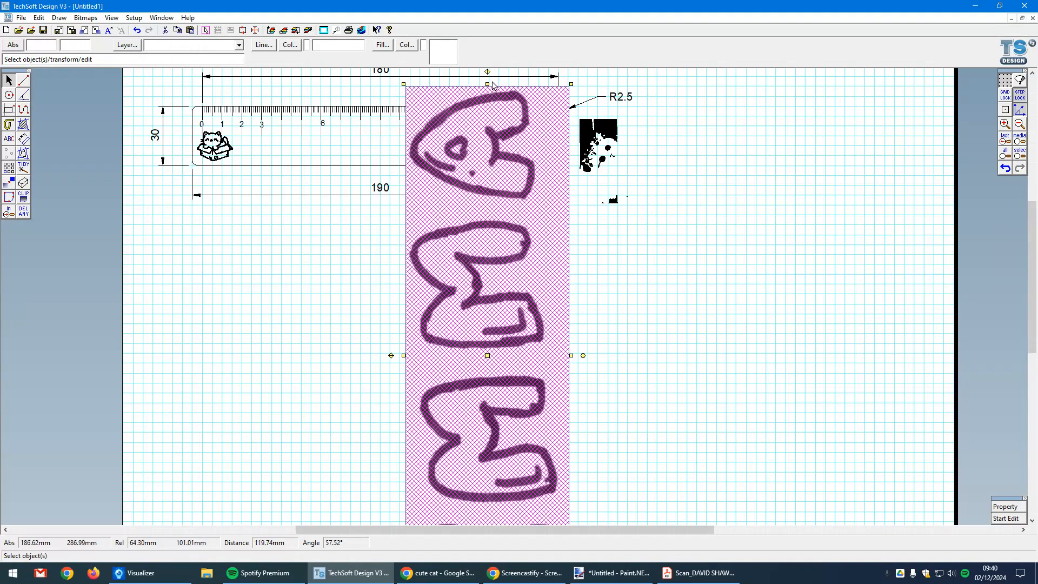
scroll(512, 135, down, 2)
scroll(513, 133, down, 1)
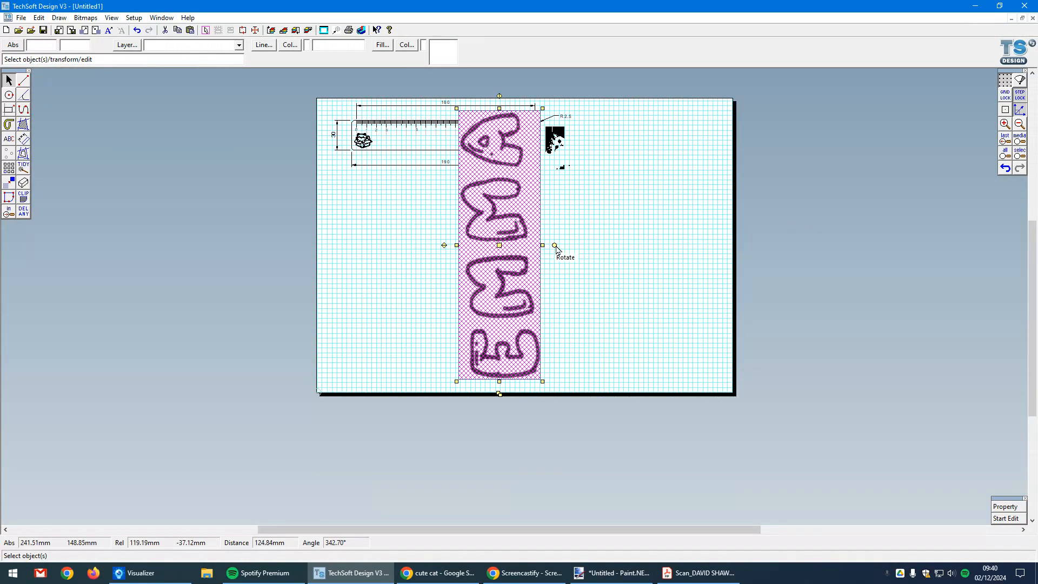
drag(554, 246, 526, 347)
scroll(526, 352, up, 2)
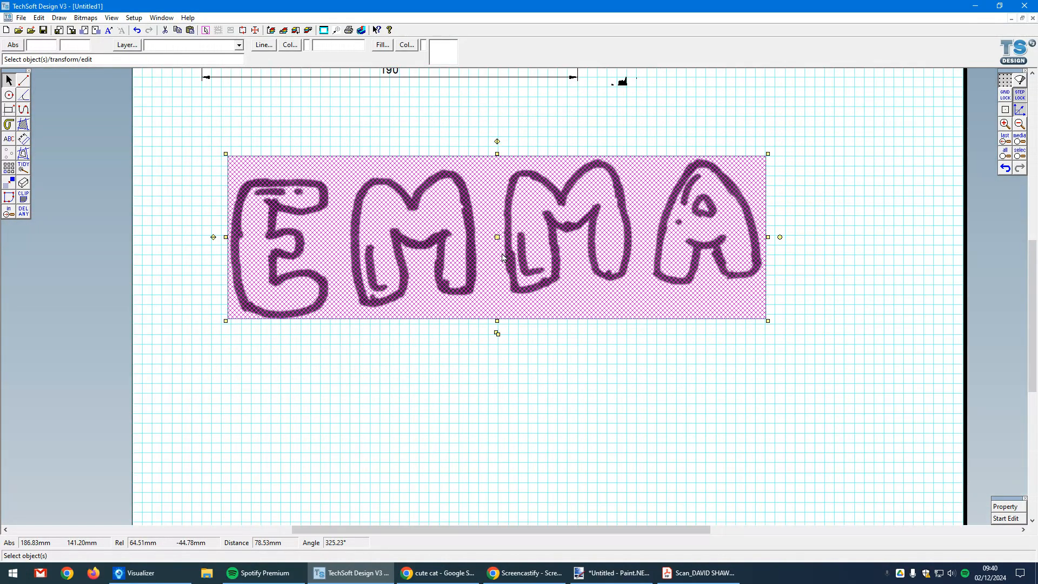
- Vectorise the name bitmap in monochrome, using custom settings with the conversion resolution set to High
click(86, 17)
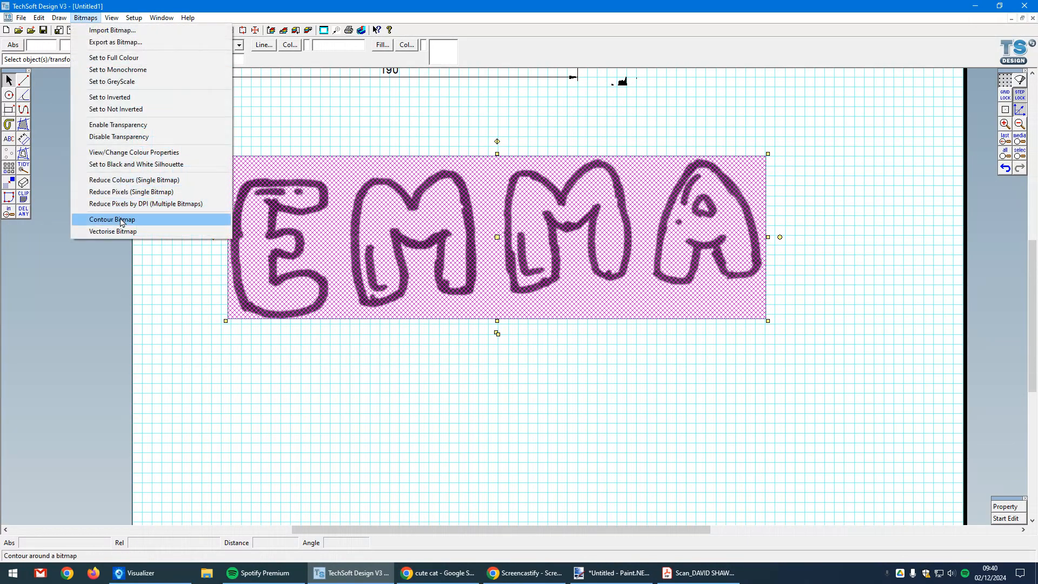
click(121, 231)
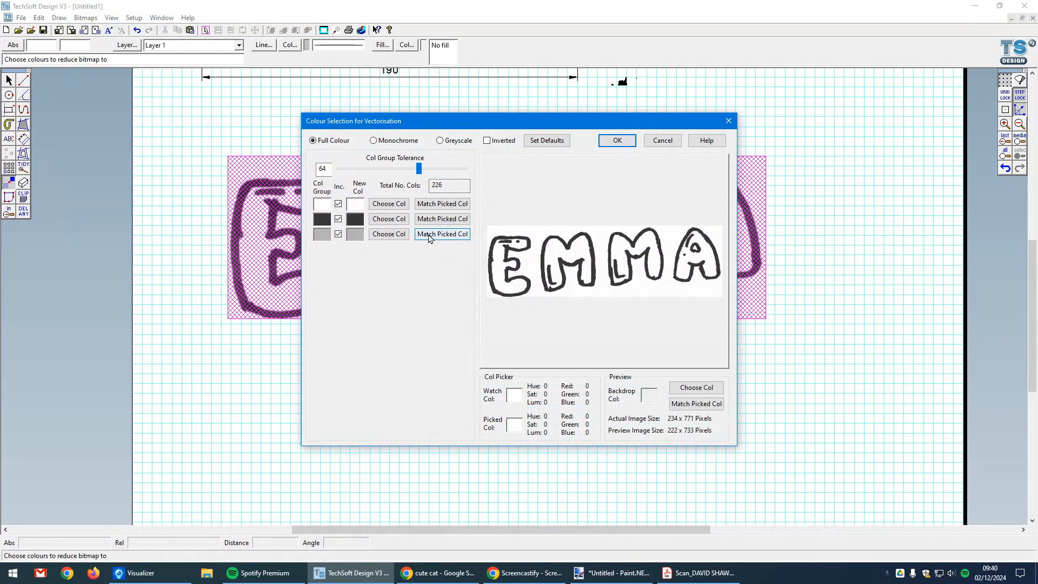
click(373, 140)
mouse_move(400, 262)
mouse_down()
mouse_move(434, 262)
mouse_move(343, 262)
mouse_move(396, 263)
mouse_up()
click(618, 141)
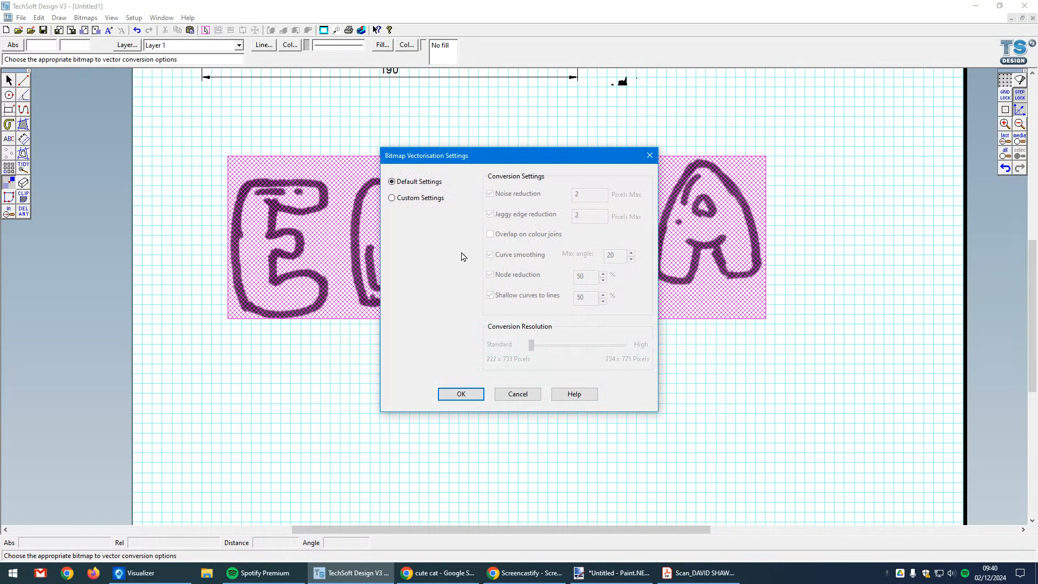
click(437, 199)
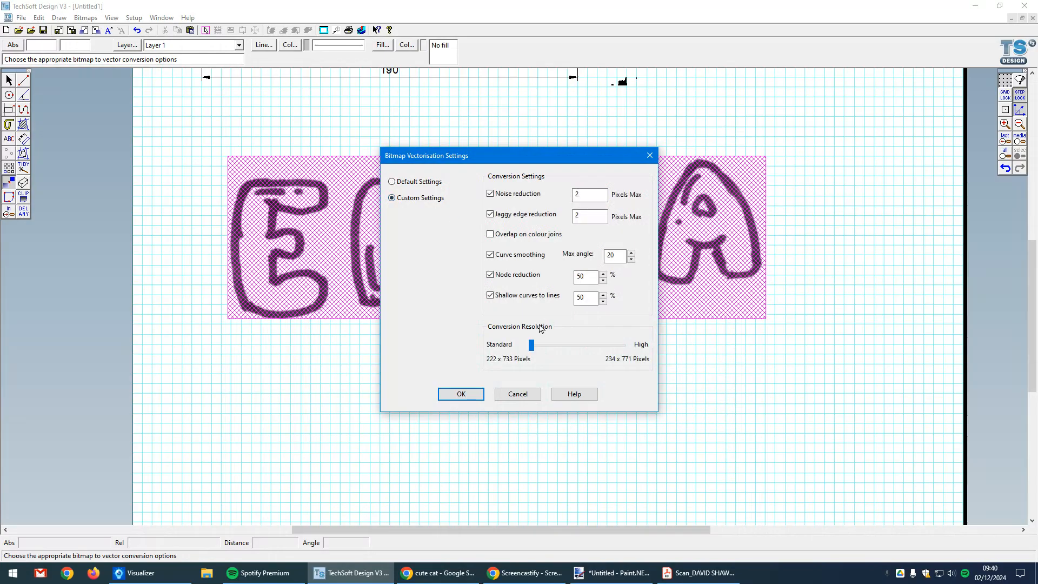
drag(535, 346, 624, 346)
click(466, 394)
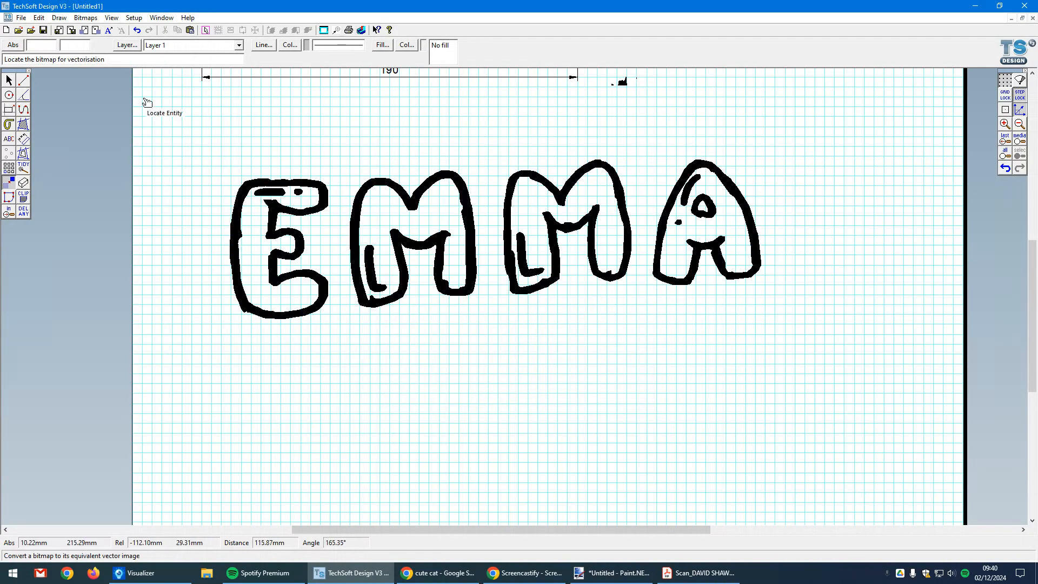
- Scale the vectorised name down proportionally to suit the ruler and move it onto the ruler below the 6 and 10 marks
click(9, 81)
click(472, 254)
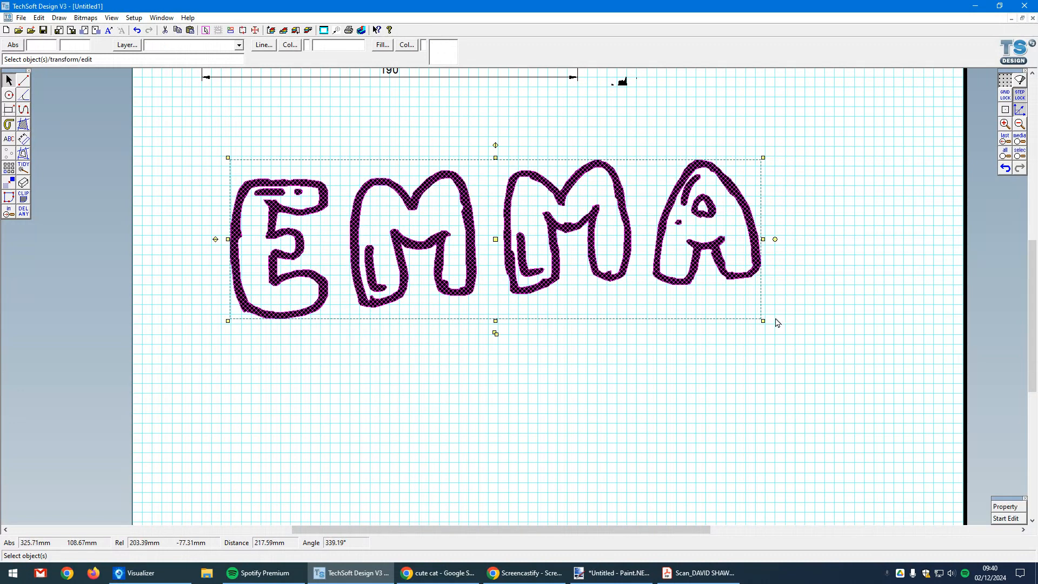
drag(763, 322, 361, 220)
scroll(298, 336, down, 1)
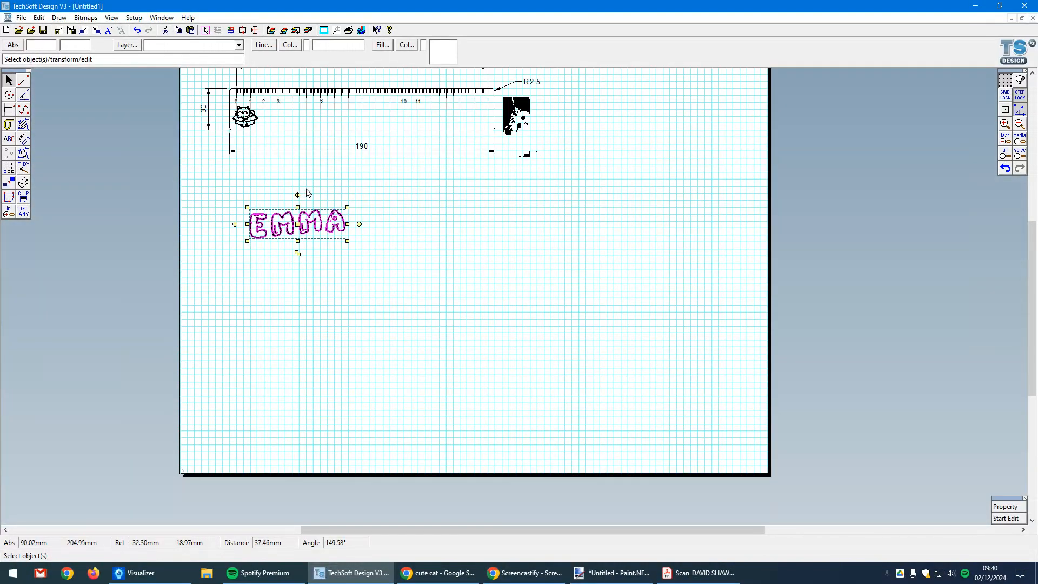
click(298, 223)
scroll(345, 87, up, 2)
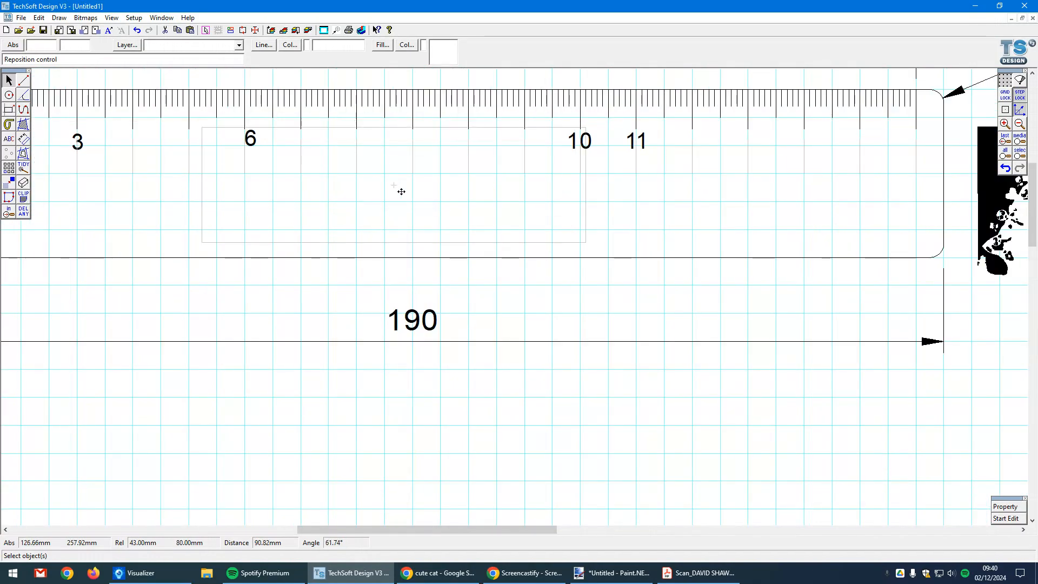
click(409, 193)
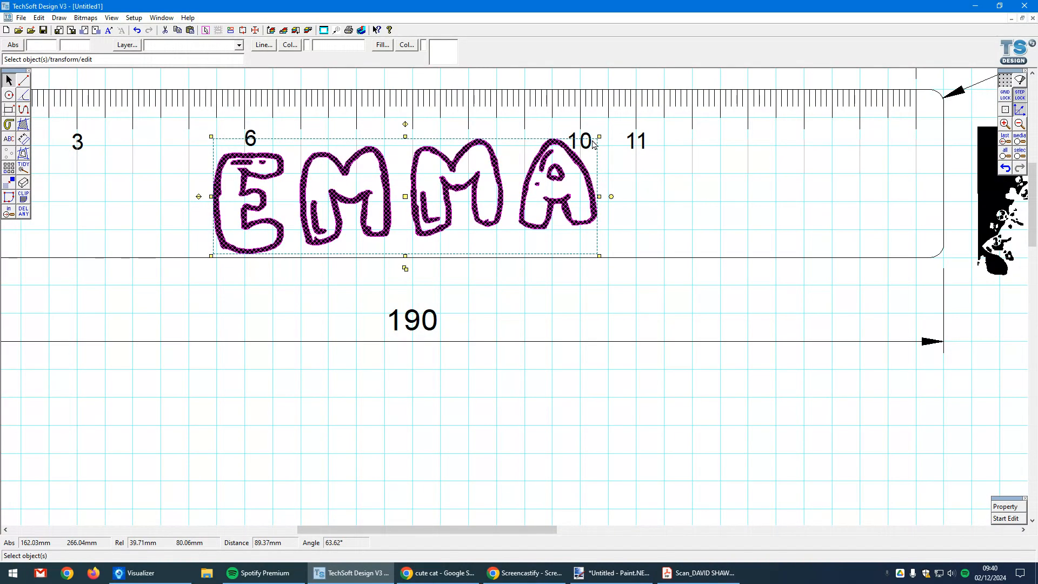
- Scale the vectorised name down slightly so it fits between the numbers and the lower edge of the ruler
drag(599, 136, 577, 157)
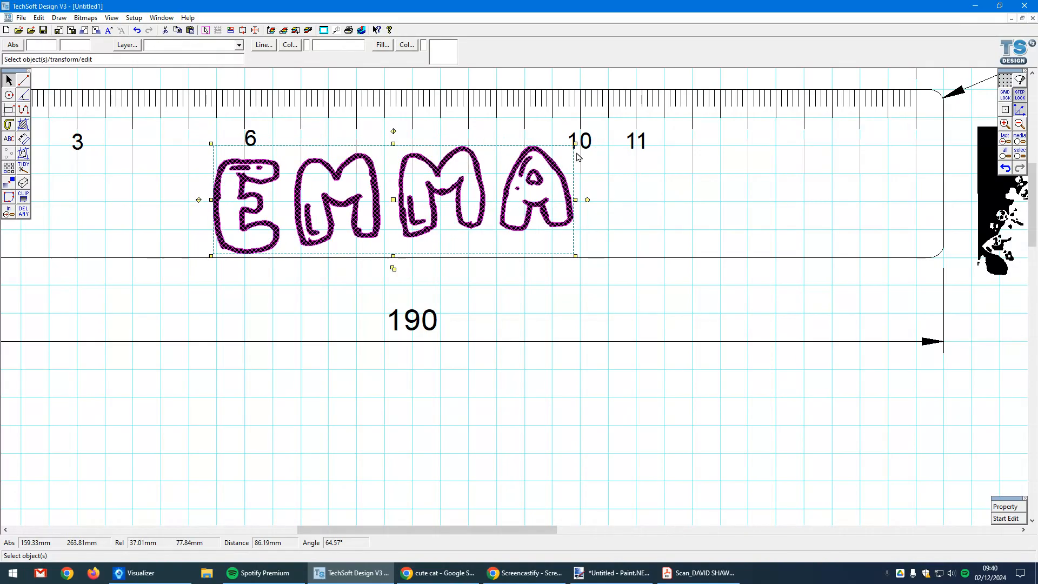
click(612, 323)
scroll(567, 296, down, 1)
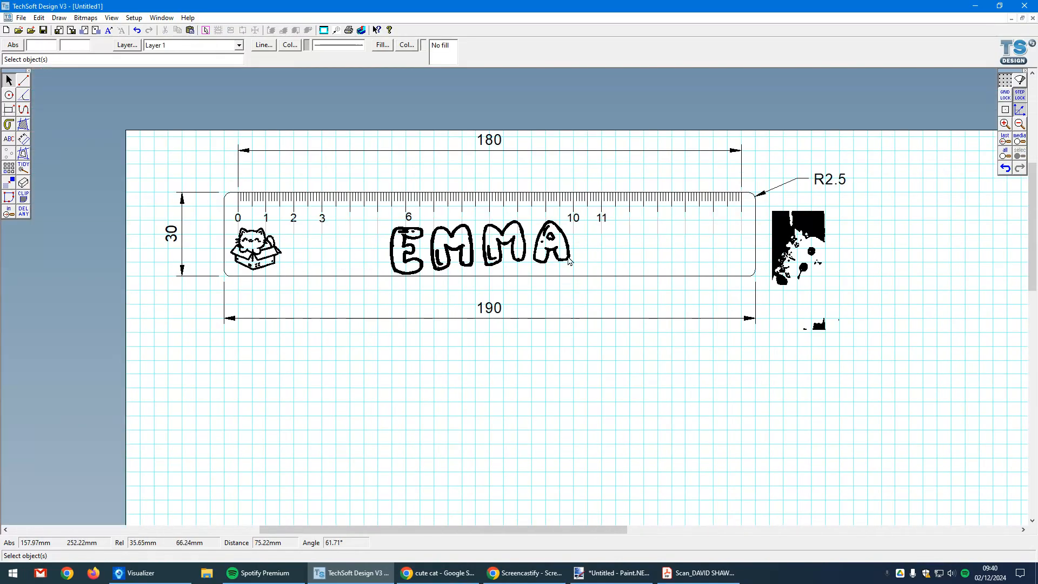
- With Radial Lock off, rotate the vectorised name slightly clockwise to level its letters on the ruler
click(551, 254)
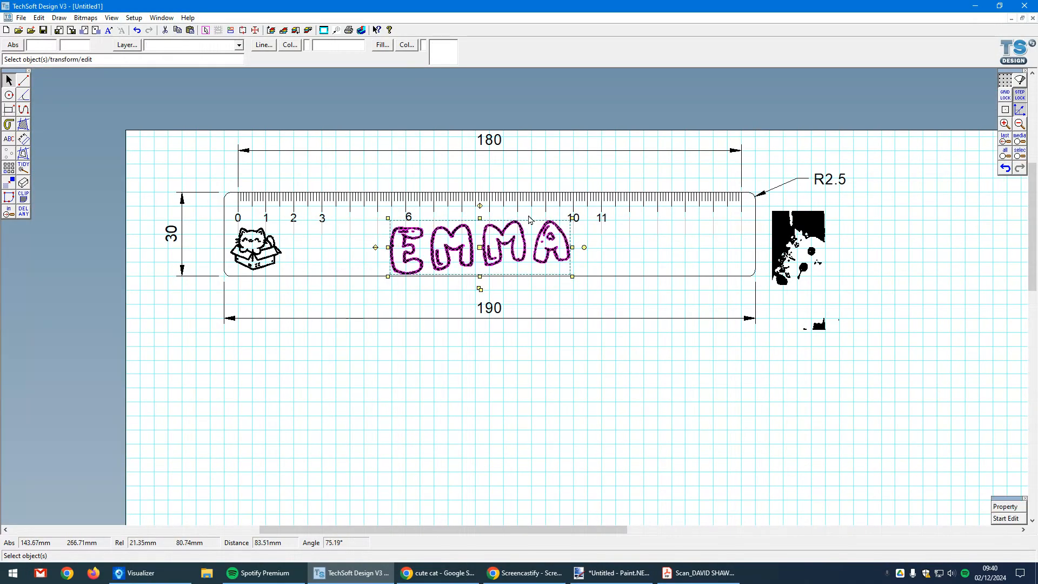
scroll(539, 223, up, 1)
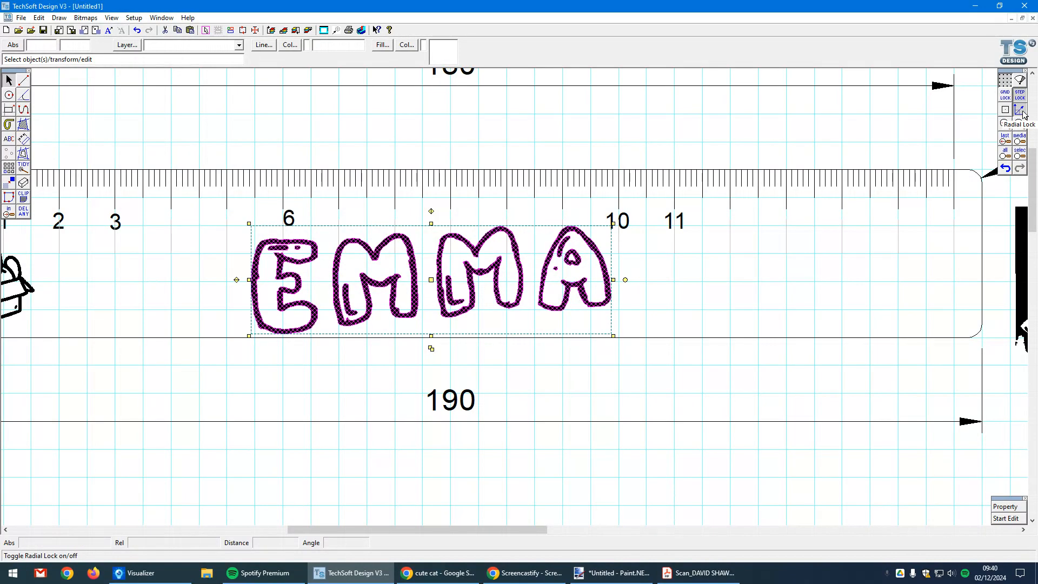
drag(626, 279, 630, 292)
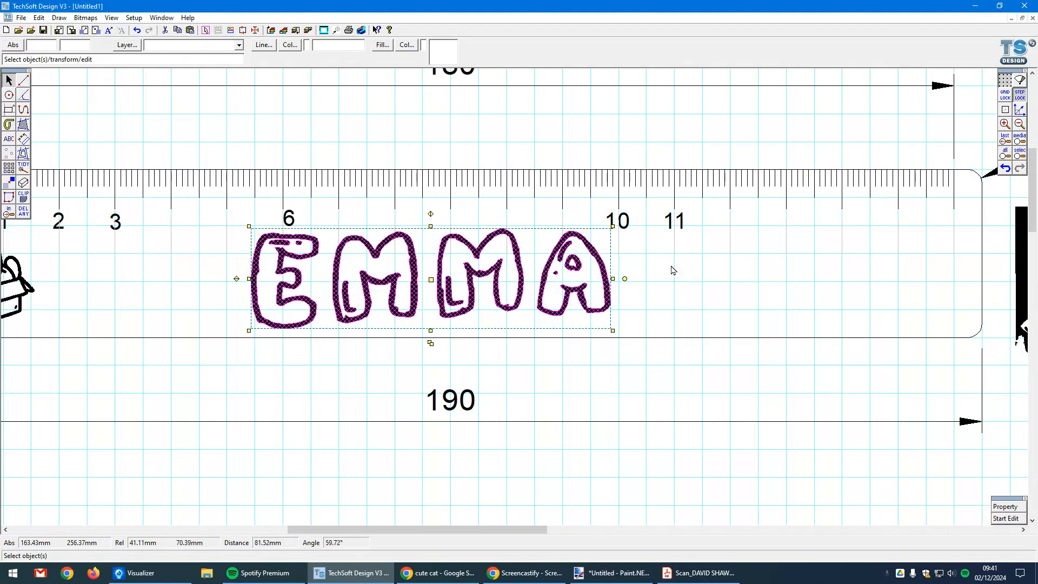
click(579, 393)
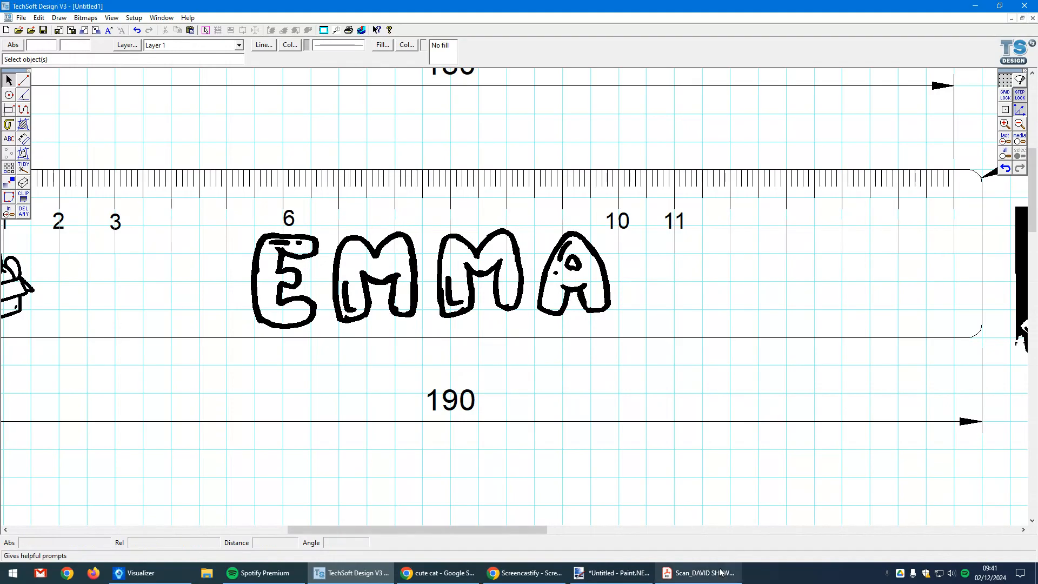
- Switch to the scanned PDF and snip the whole upside-down outlined name with hatched edges on page 2
click(699, 573)
scroll(567, 288, down, 5)
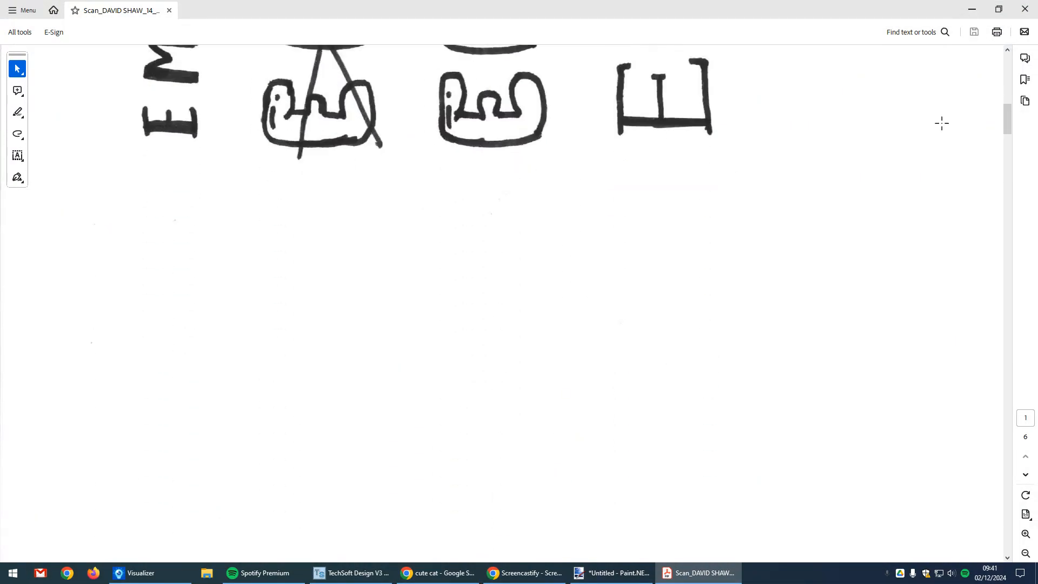
mouse_move(1009, 137)
mouse_down()
mouse_move(1022, 347)
mouse_move(1036, 222)
mouse_up()
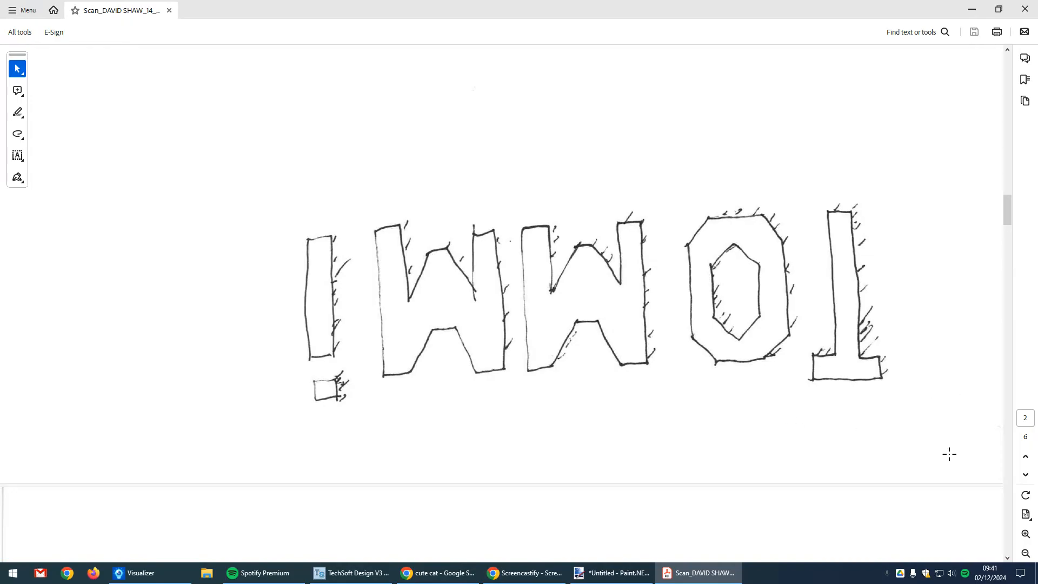
ctrl+scroll(920, 448, up, 2)
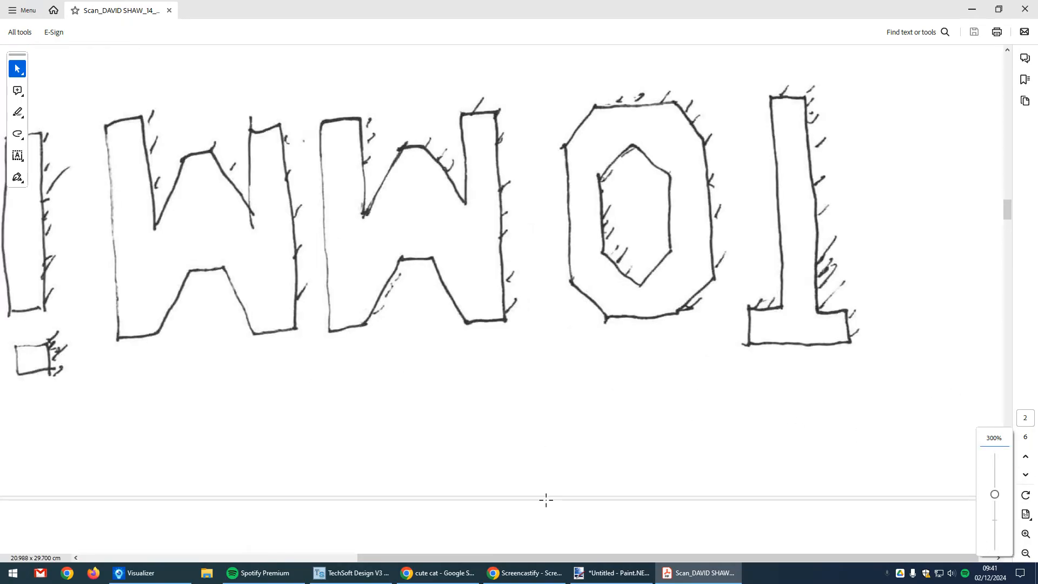
drag(550, 557, 511, 558)
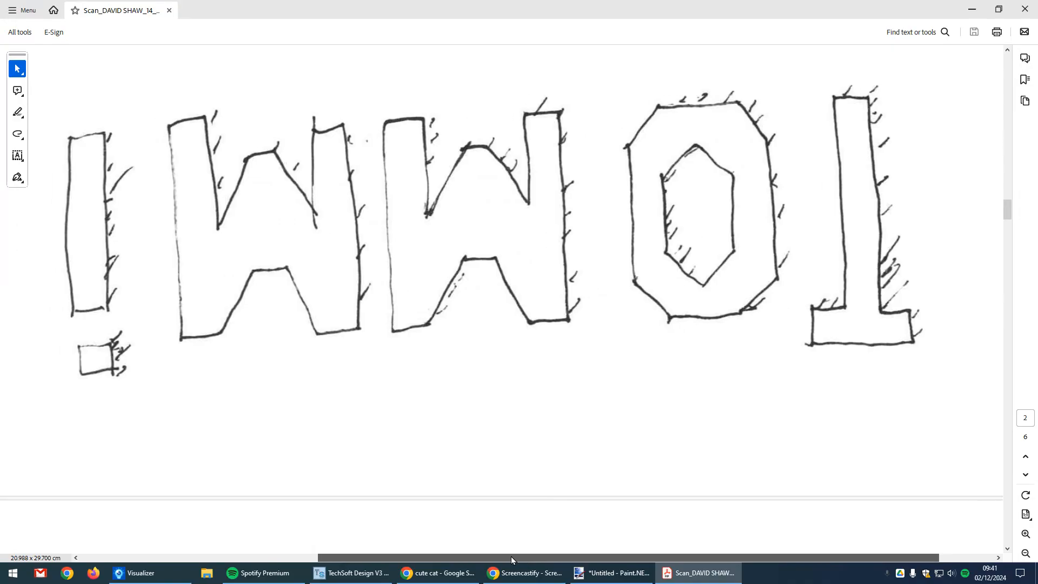
key(super+shift+s)
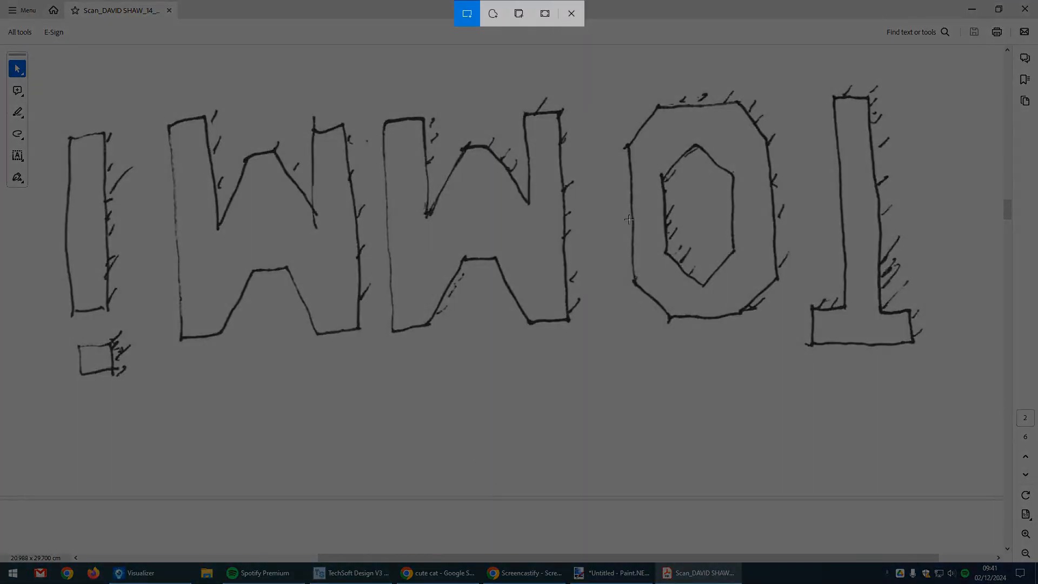
drag(55, 90, 929, 377)
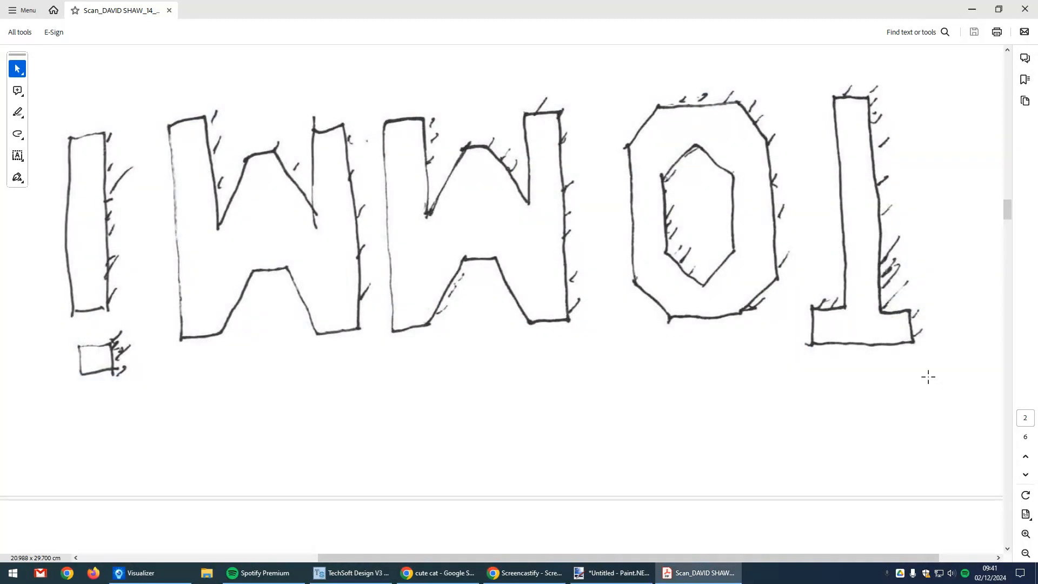
key(super+shift+s)
drag(929, 378, 61, 81)
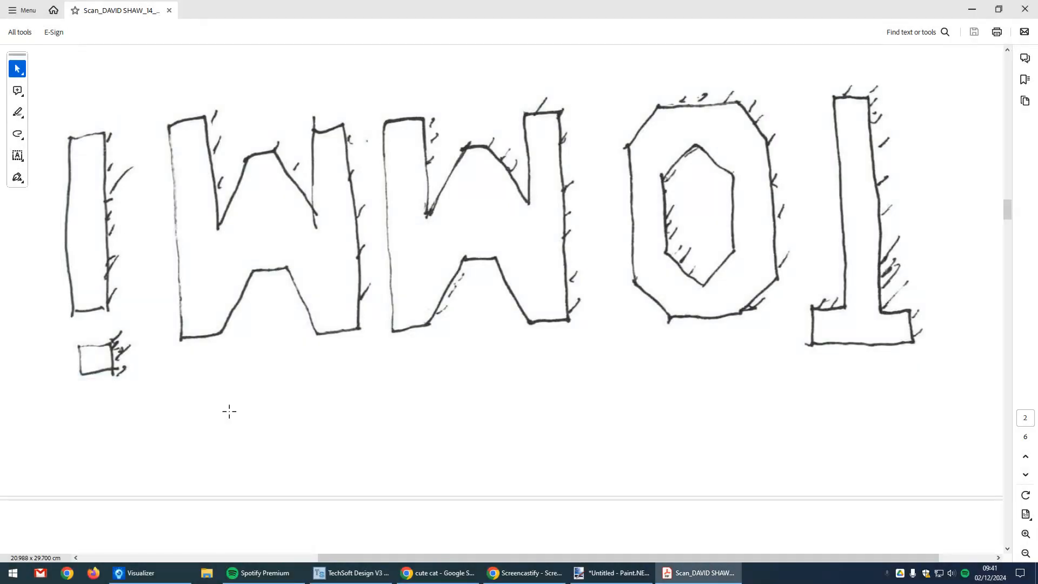
- Switch back to TechSoft Design, paste the snipped name into the drawing and rotate it 180 degrees so it reads upright
click(348, 573)
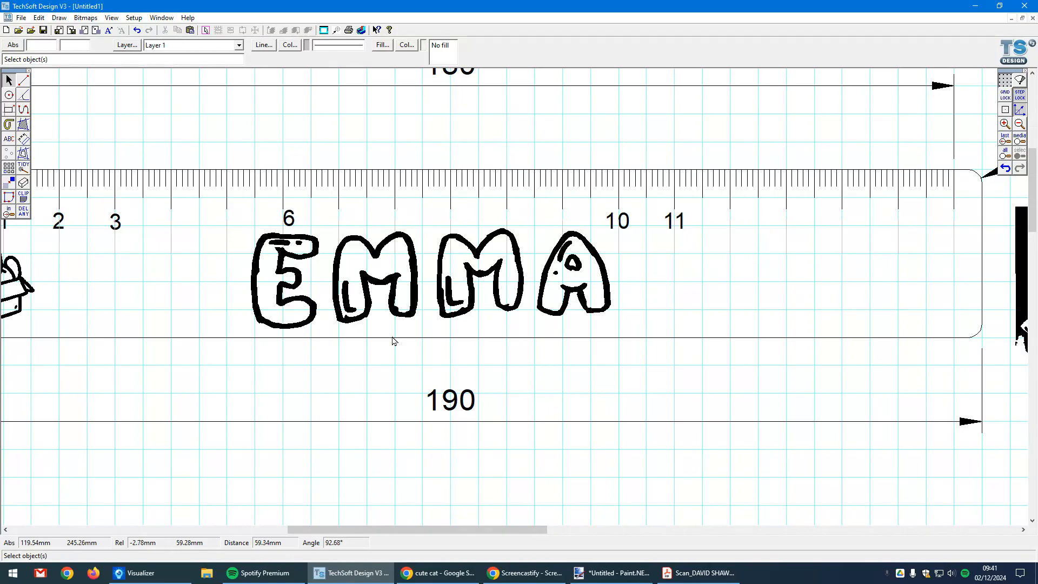
key(ctrl+v)
scroll(451, 312, down, 3)
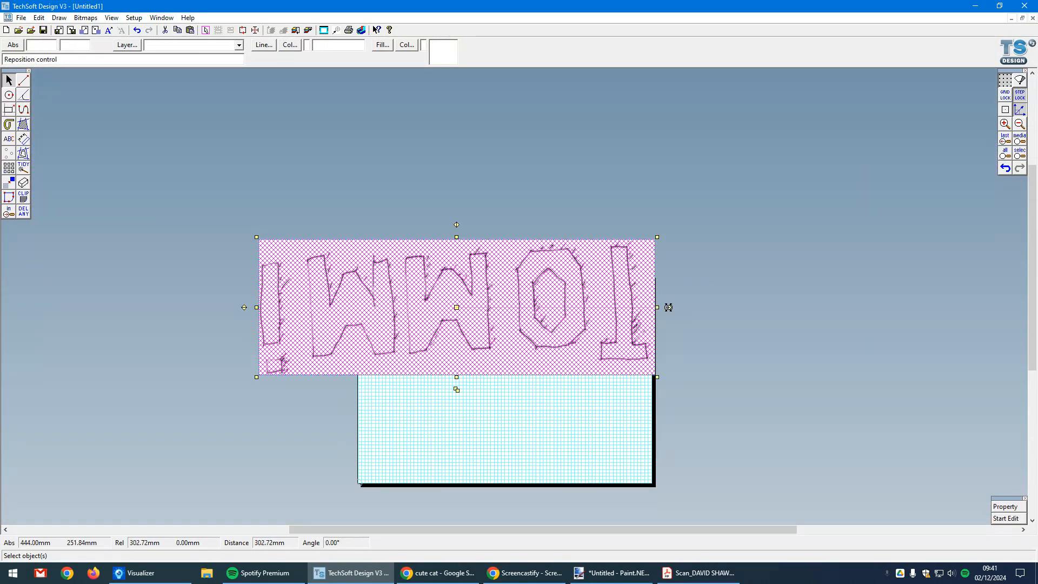
drag(670, 312, 157, 318)
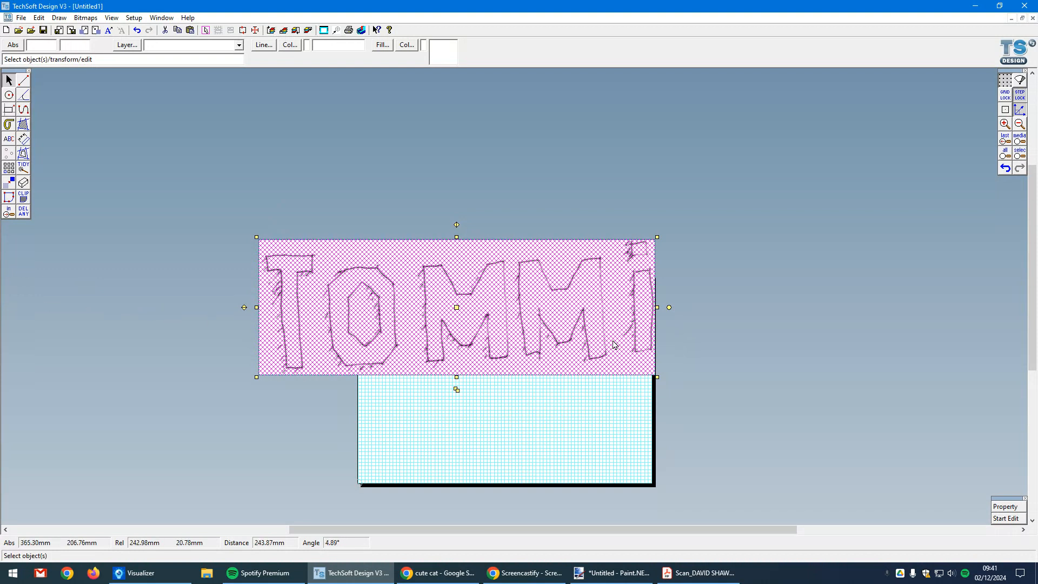
- Scale the pasted name bitmap down proportionally to about a third and move it into the empty area below the ruler
drag(656, 237, 390, 328)
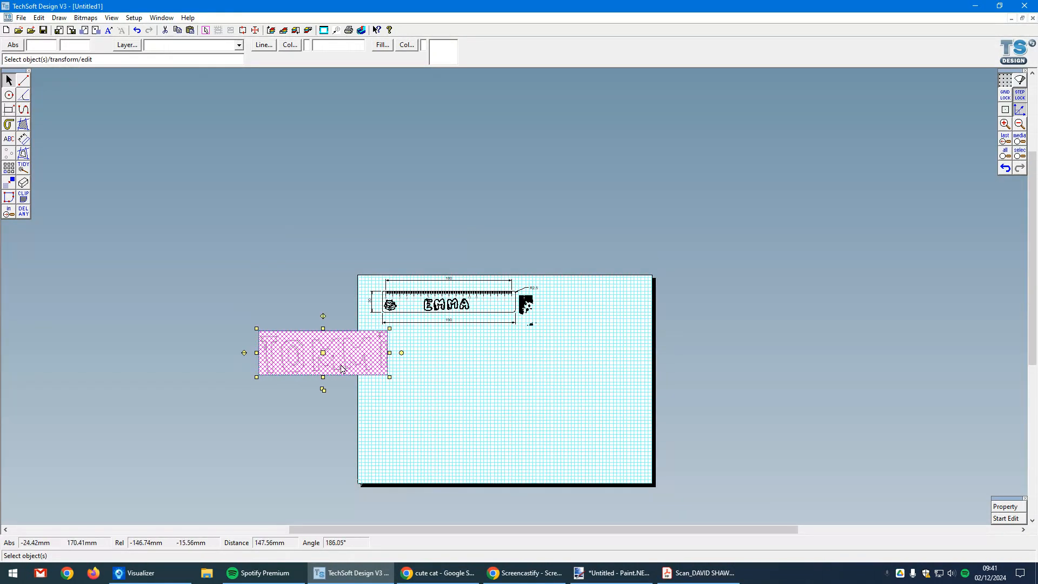
drag(323, 352, 466, 377)
scroll(474, 379, up, 4)
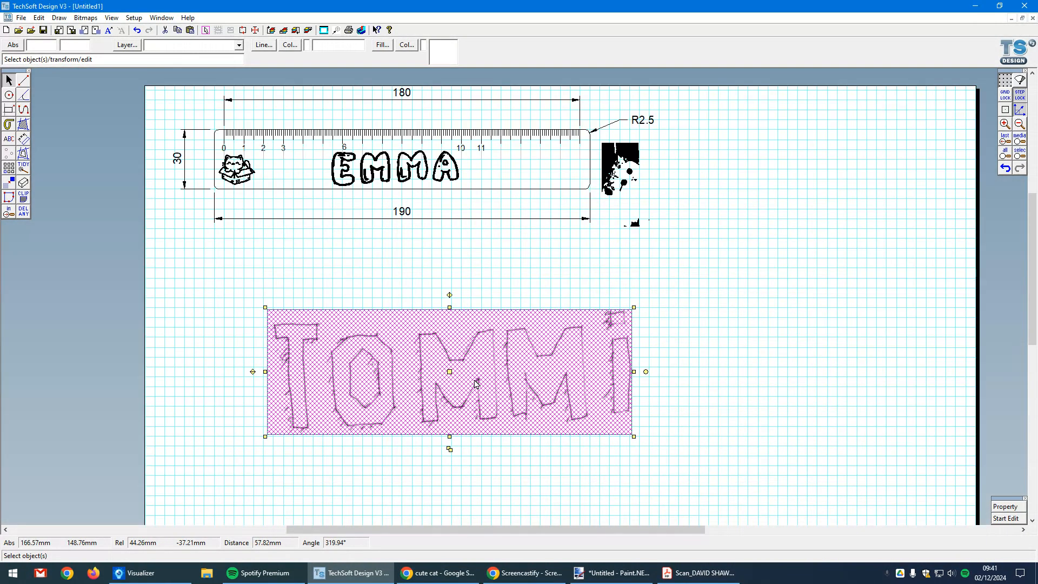
- Vectorise the second name bitmap in monochrome at luminance 226, using custom settings with the conversion resolution set to High
click(85, 18)
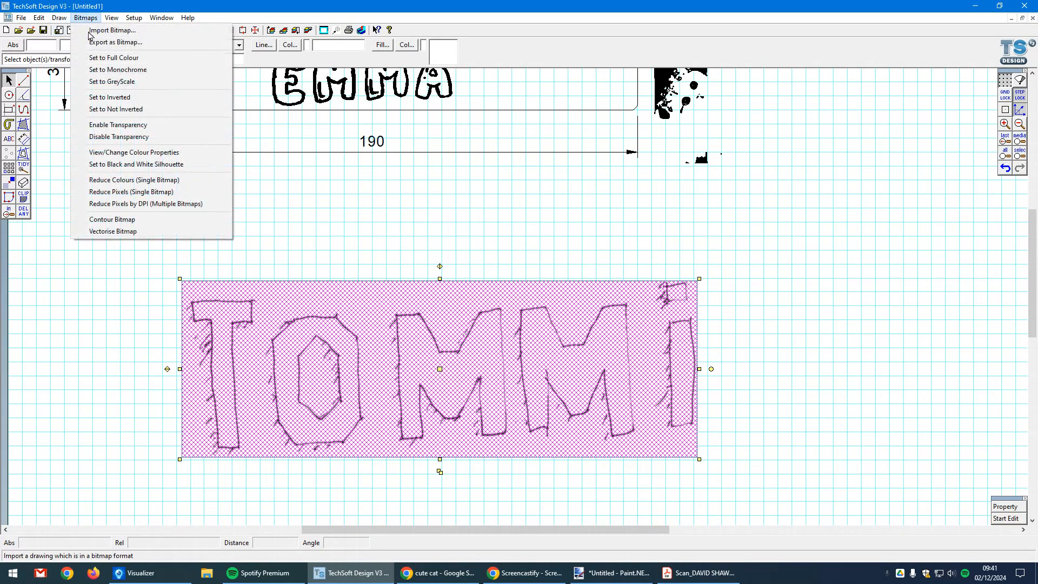
click(138, 231)
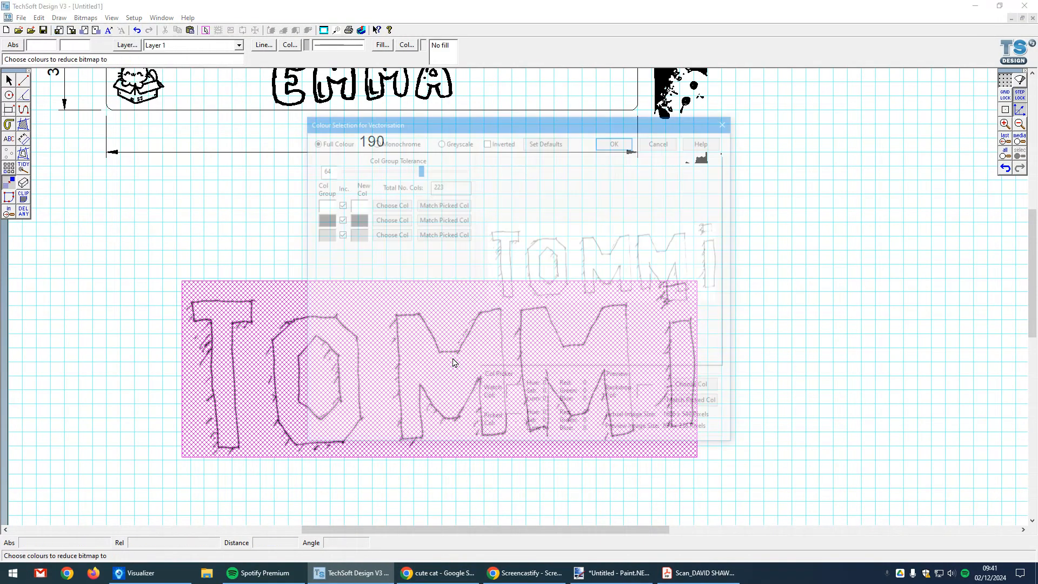
click(398, 140)
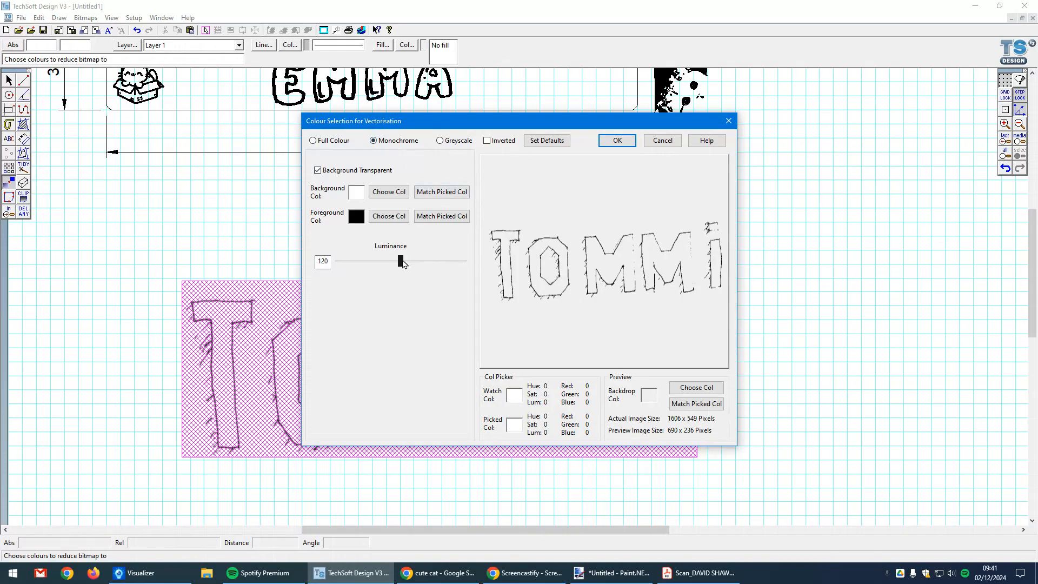
mouse_move(401, 263)
mouse_down()
mouse_move(456, 264)
mouse_move(361, 263)
mouse_move(393, 265)
mouse_up()
drag(392, 265, 455, 266)
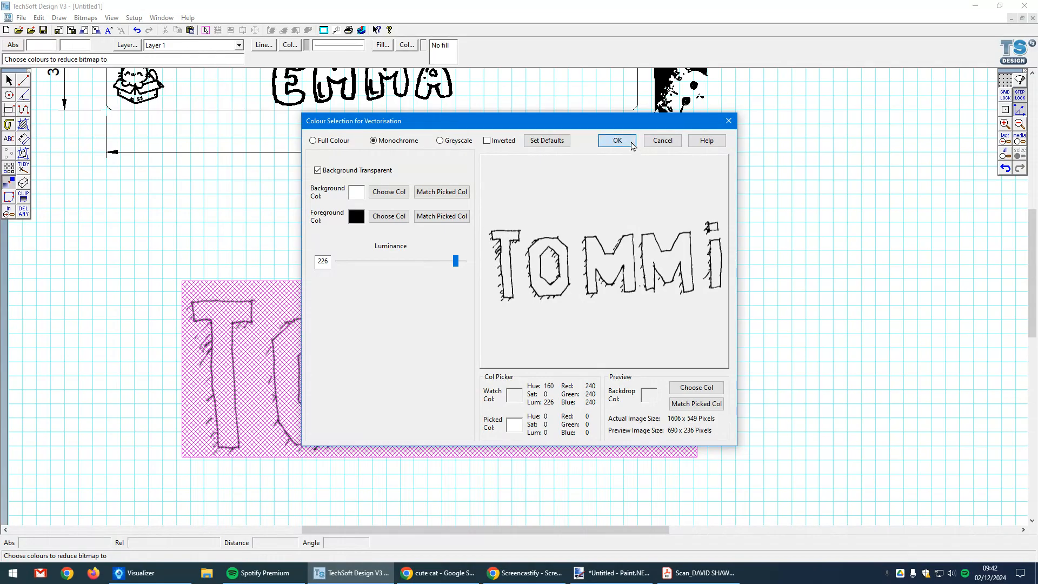
click(618, 141)
click(437, 199)
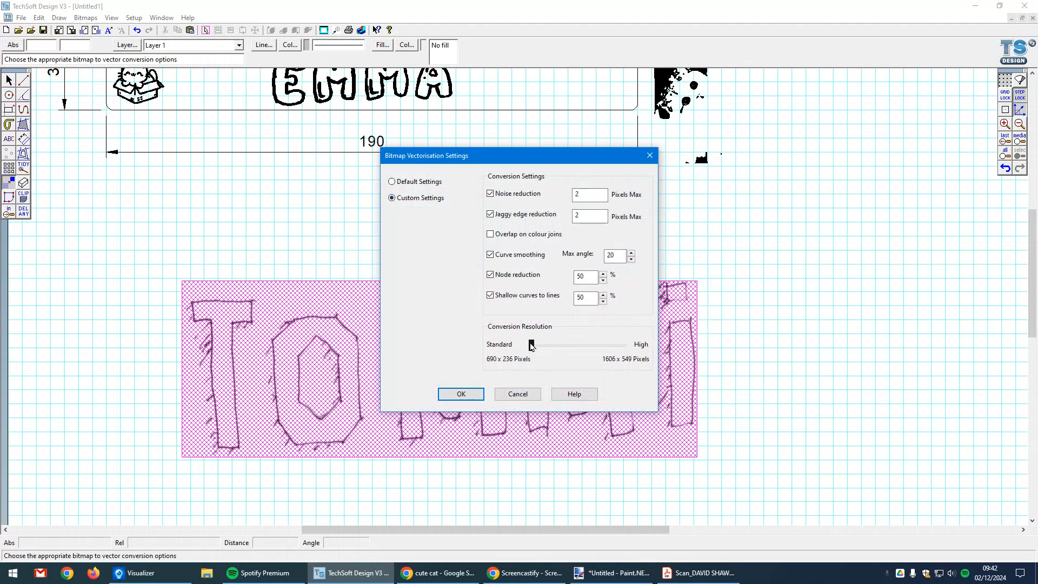
drag(532, 345, 623, 345)
click(461, 395)
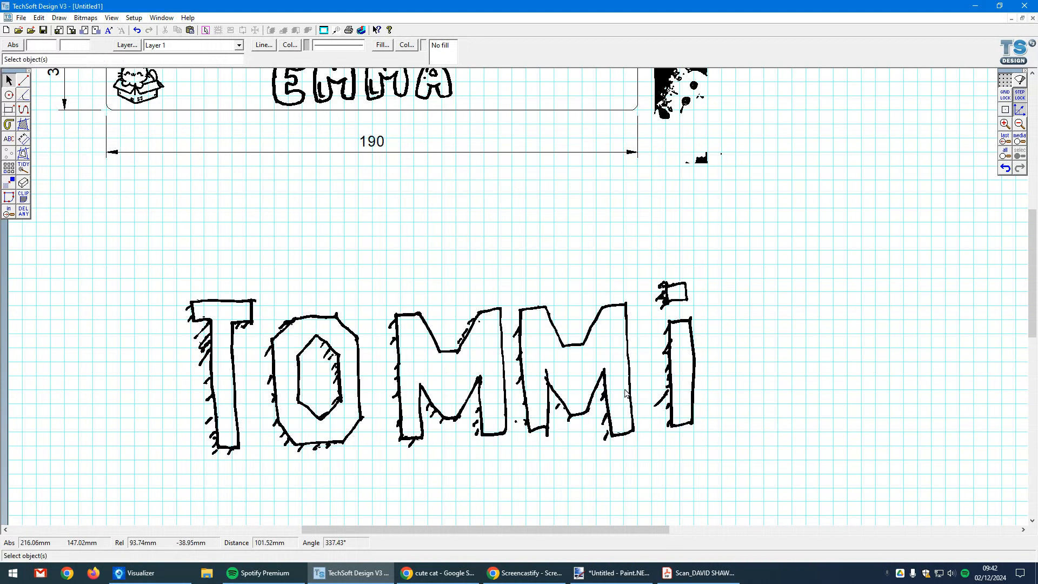
- Scale the second vectorised name down to suit the ruler and rotate it slightly clockwise to level its letters
click(692, 427)
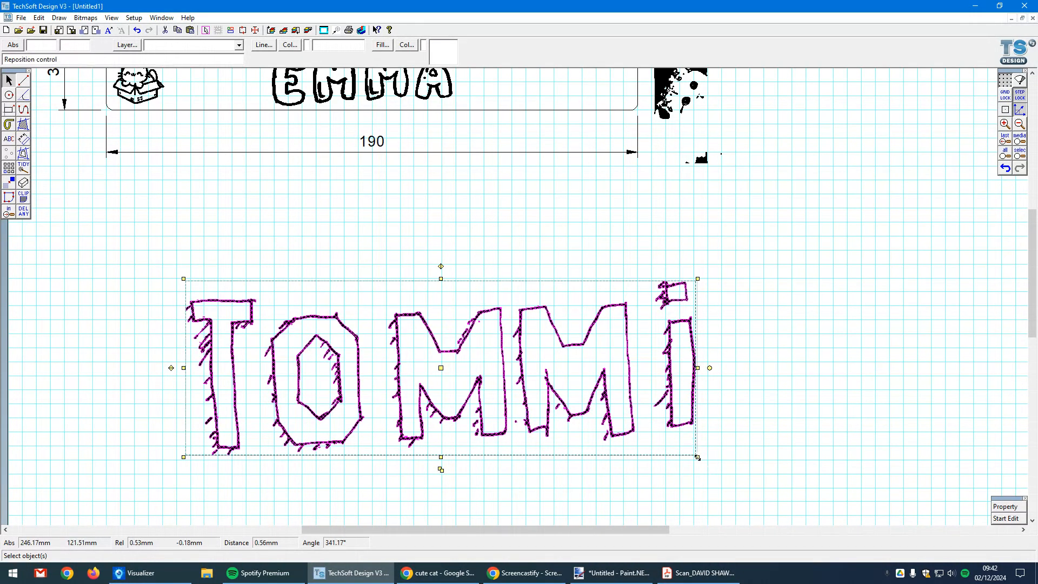
drag(697, 457, 388, 350)
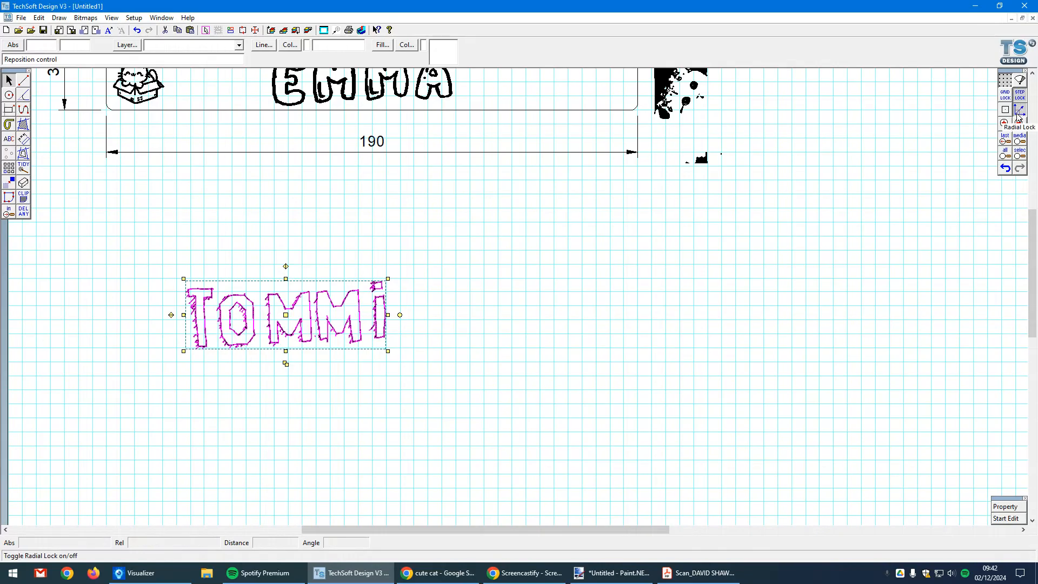
drag(402, 314, 461, 326)
drag(392, 350, 306, 324)
- Move the second vectorised name onto the ruler, just right of the first name, and deselect it
drag(245, 301, 514, 86)
scroll(468, 265, down, 3)
click(472, 215)
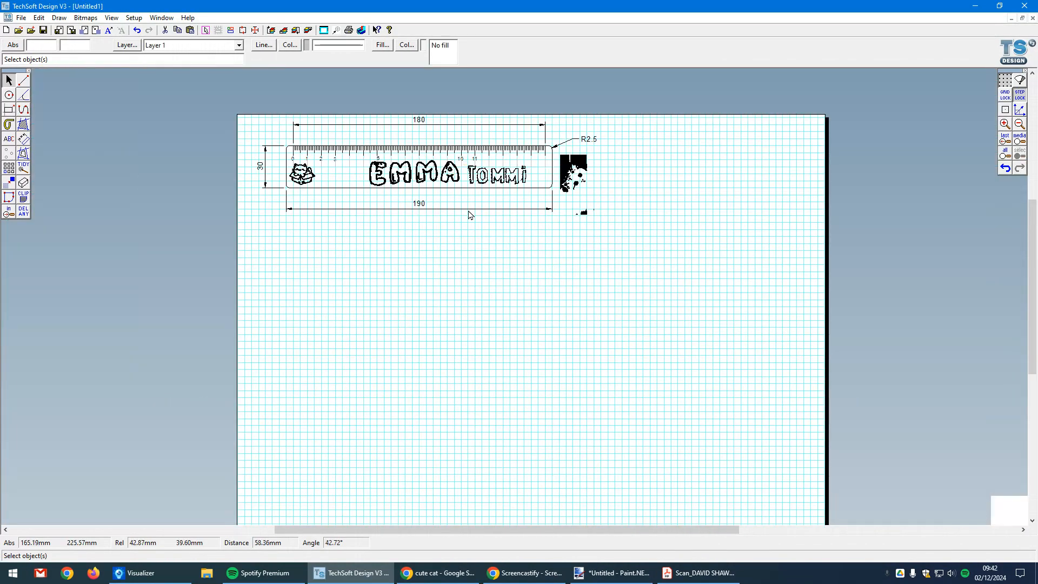
scroll(456, 132, up, 4)
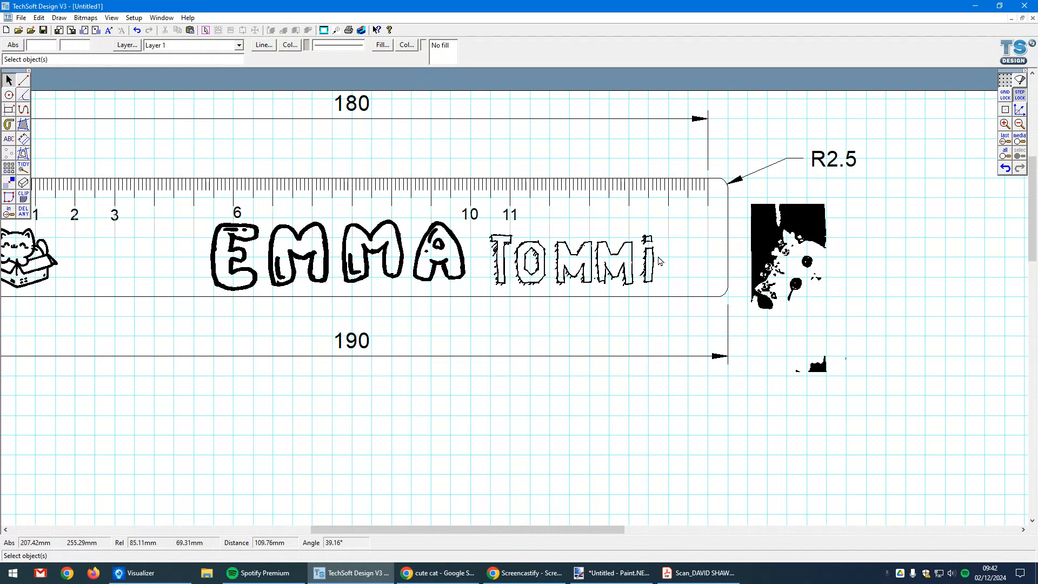
scroll(861, 295, down, 1)
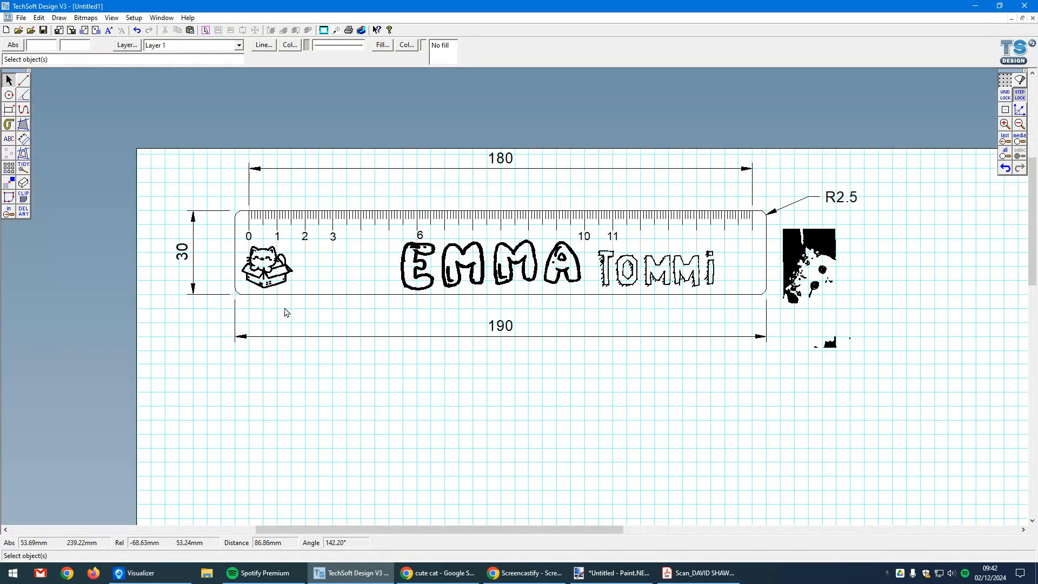
scroll(285, 312, up, 4)
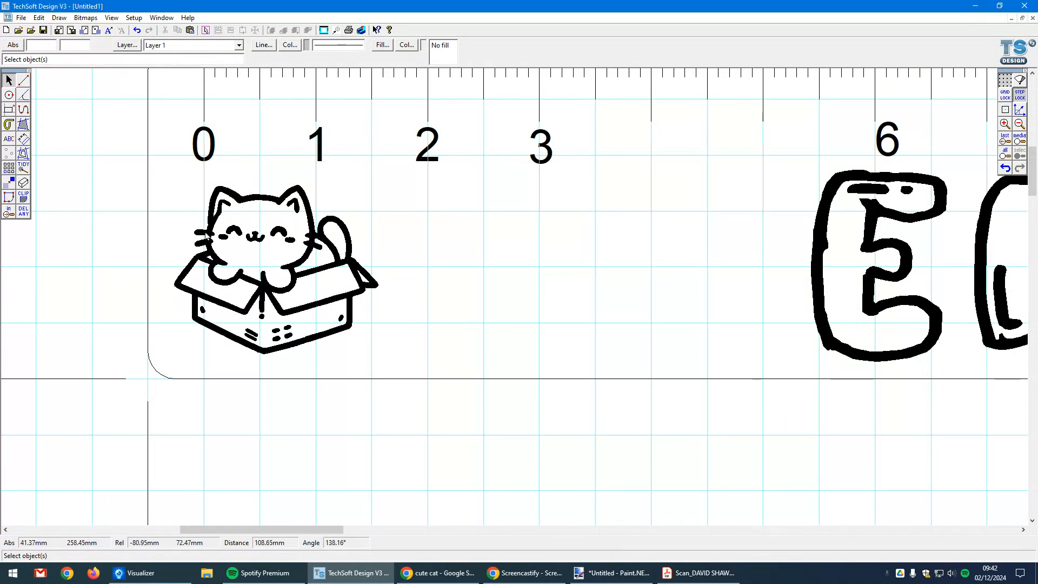
scroll(206, 235, down, 3)
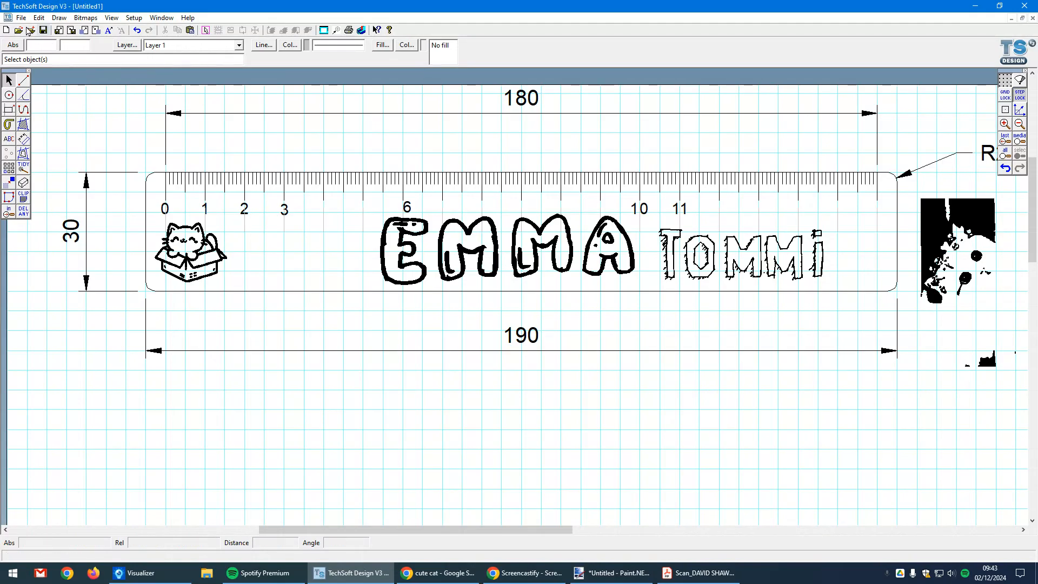
click(22, 17)
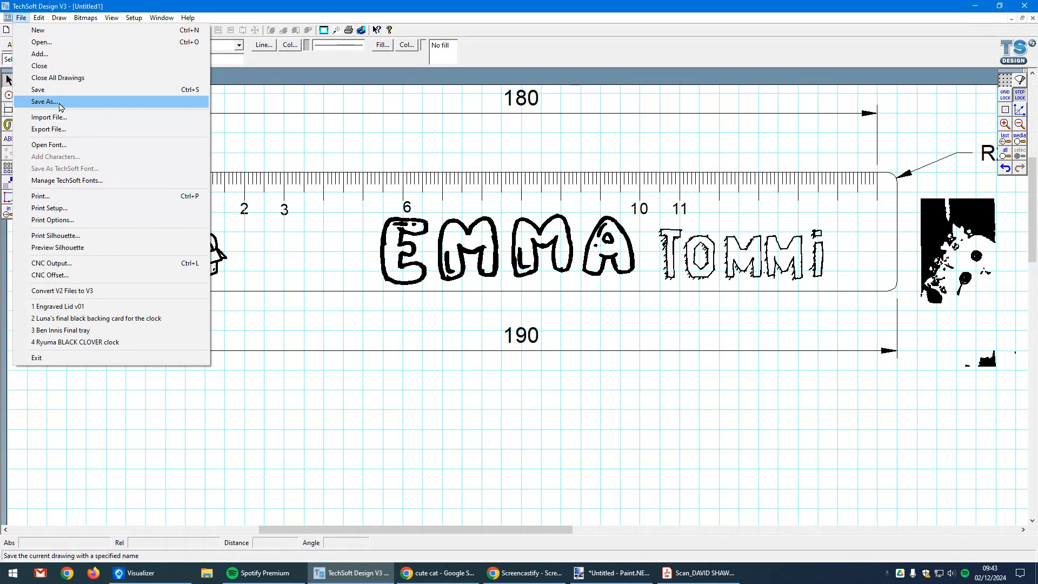
click(61, 107)
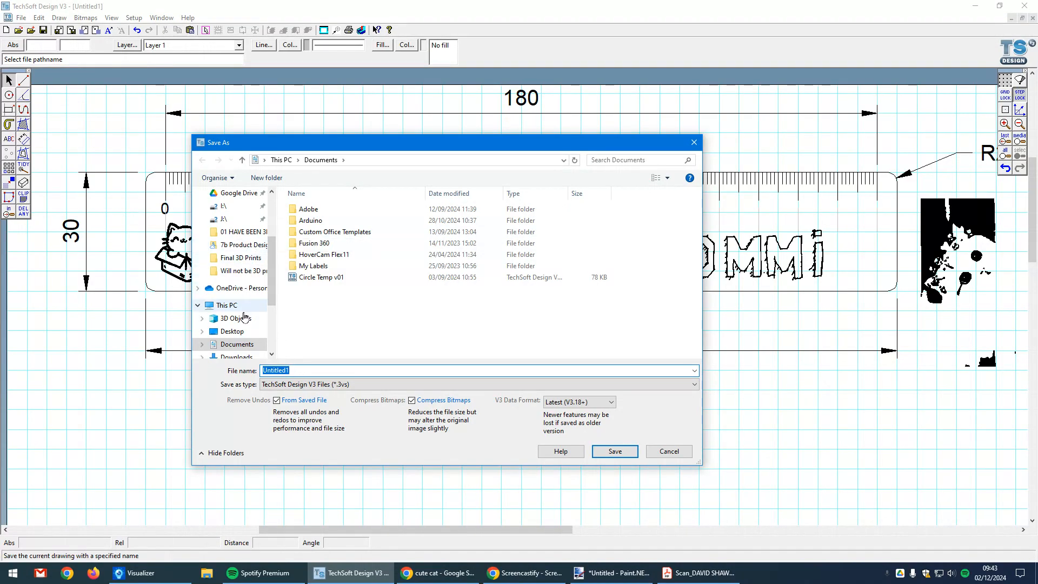
drag(271, 292, 269, 339)
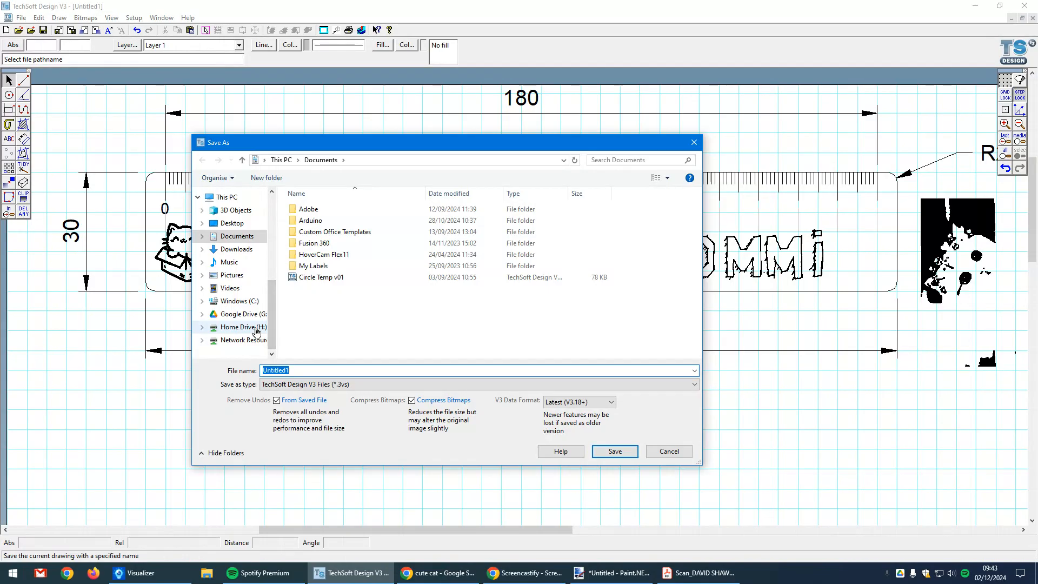
click(256, 327)
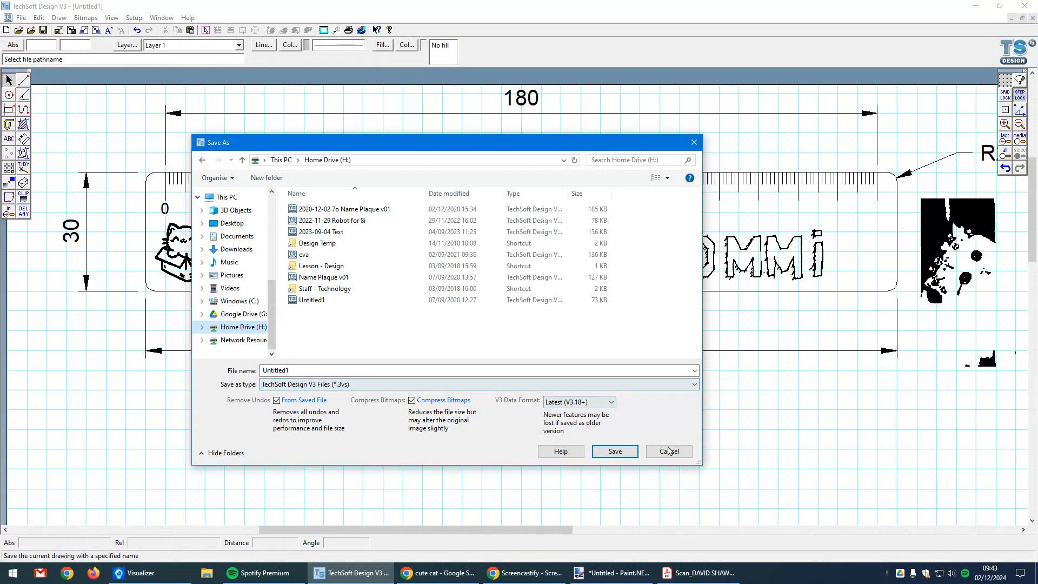
click(669, 451)
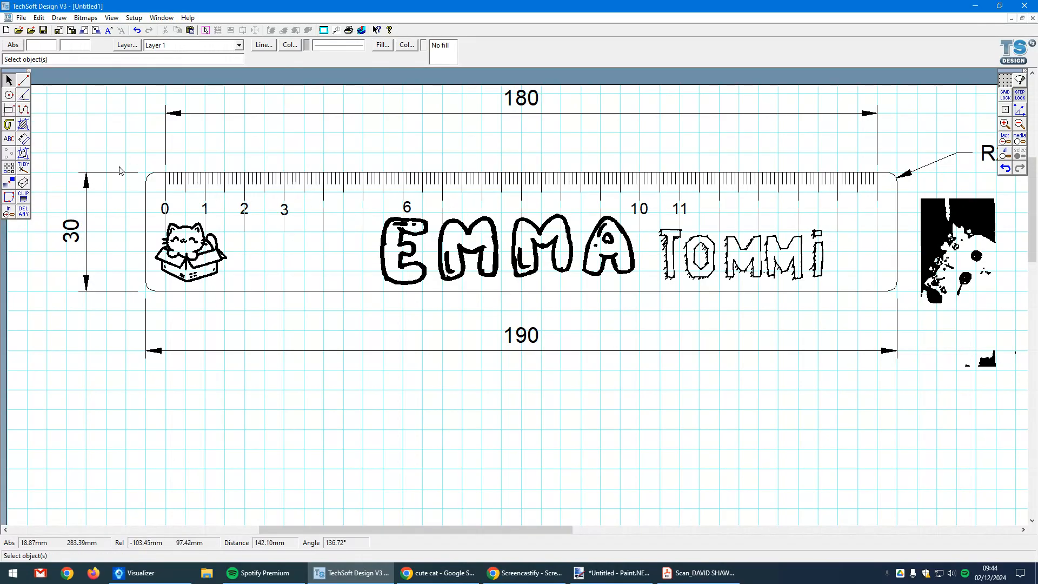
- Duplicate the complete ruler with its scale, cat graphic and names, and place the copy below the 190 mm dimension
drag(128, 152, 911, 303)
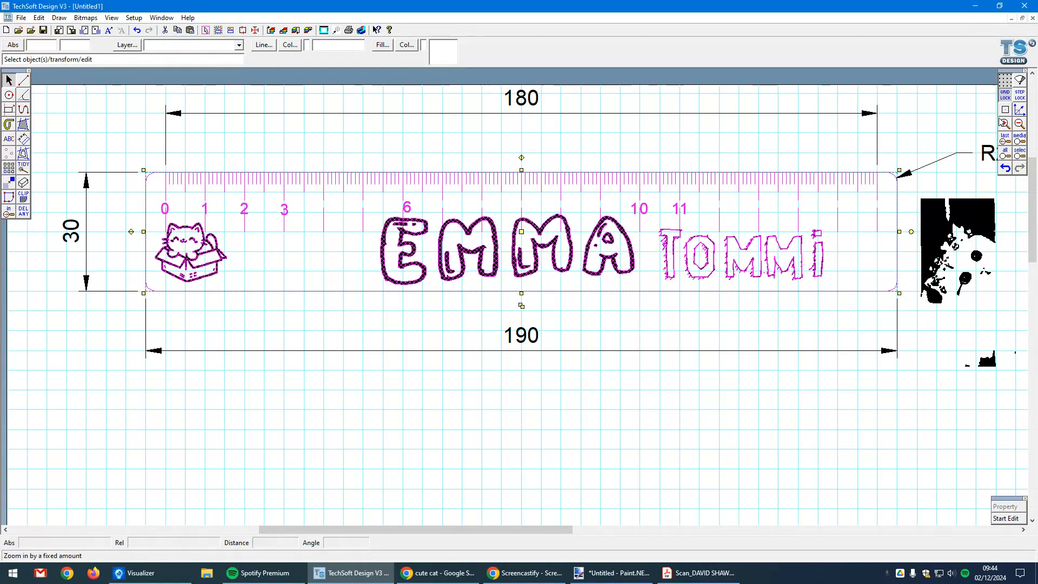
key(ctrl+v)
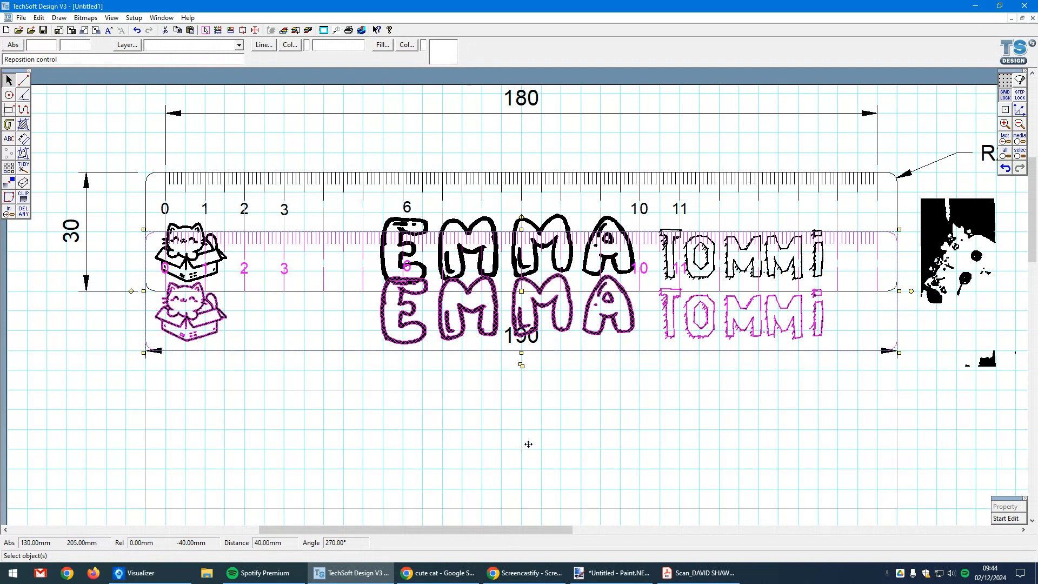
click(528, 446)
click(971, 438)
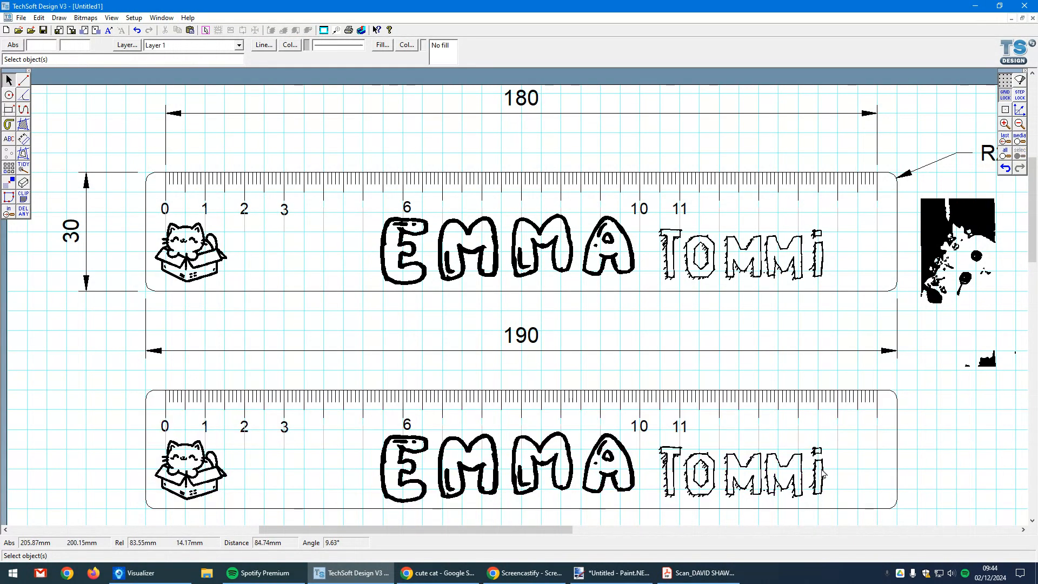
- Move the duplicated ruler and its contents about 5 mm further down from the original and deselect it
scroll(627, 306, down, 1)
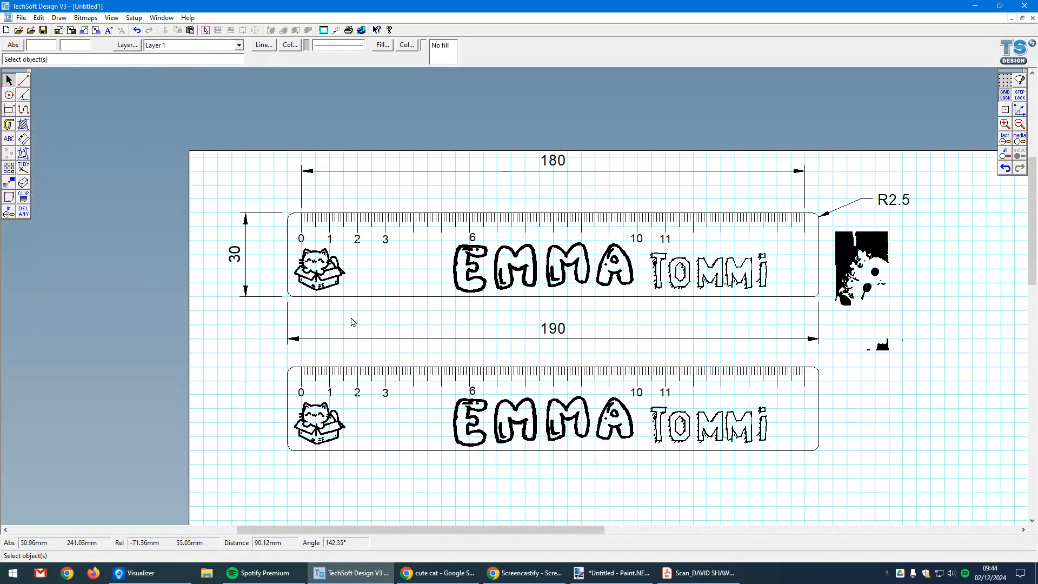
drag(269, 355, 1025, 487)
drag(562, 419, 562, 433)
click(615, 503)
scroll(613, 505, up, 1)
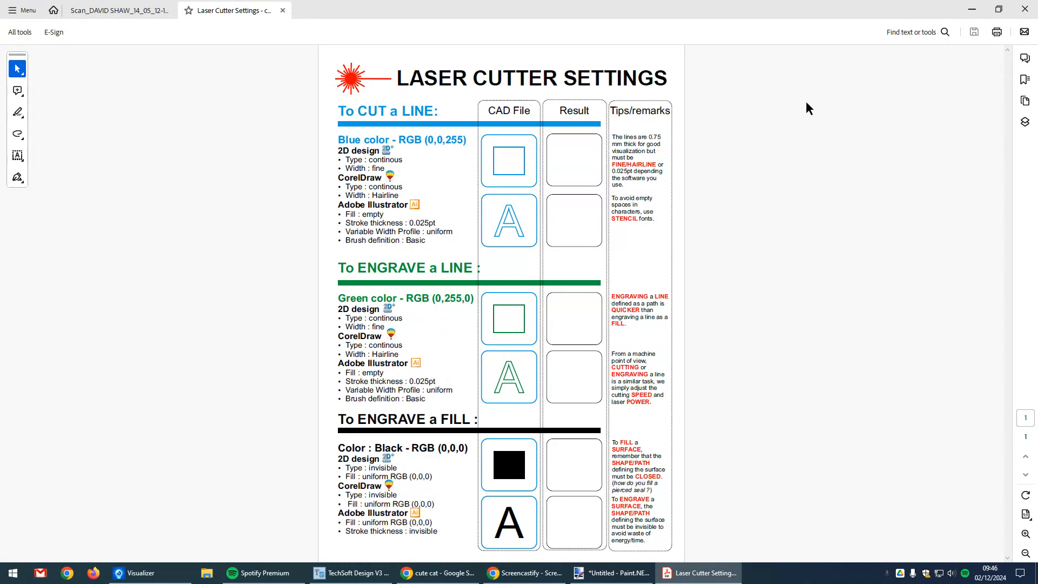
- Return from the laser cutter settings sheet to the drawing and set the copied ruler outline's line colour to blue, RGB 0, 0, 255
click(971, 12)
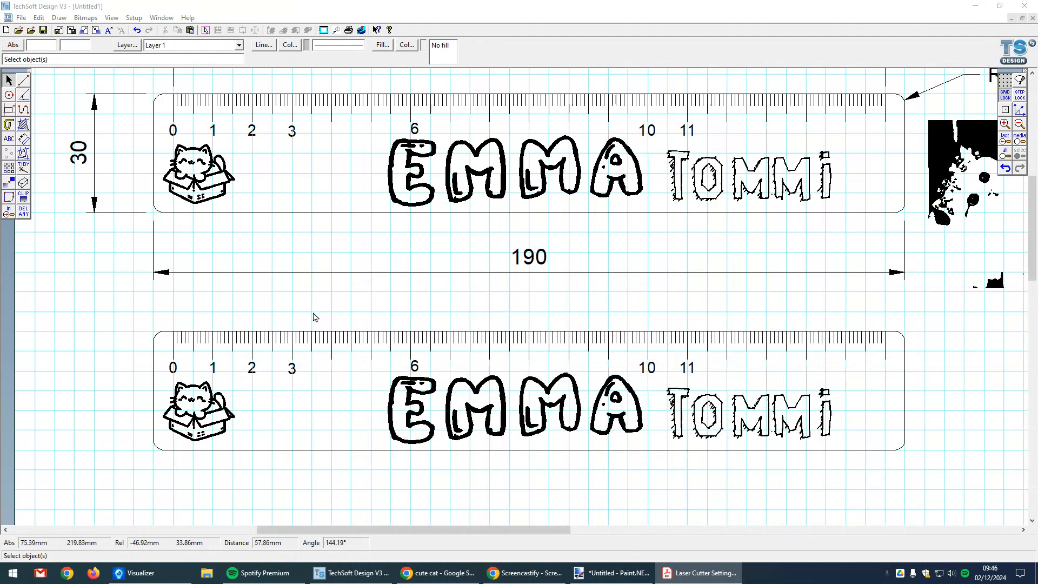
click(165, 456)
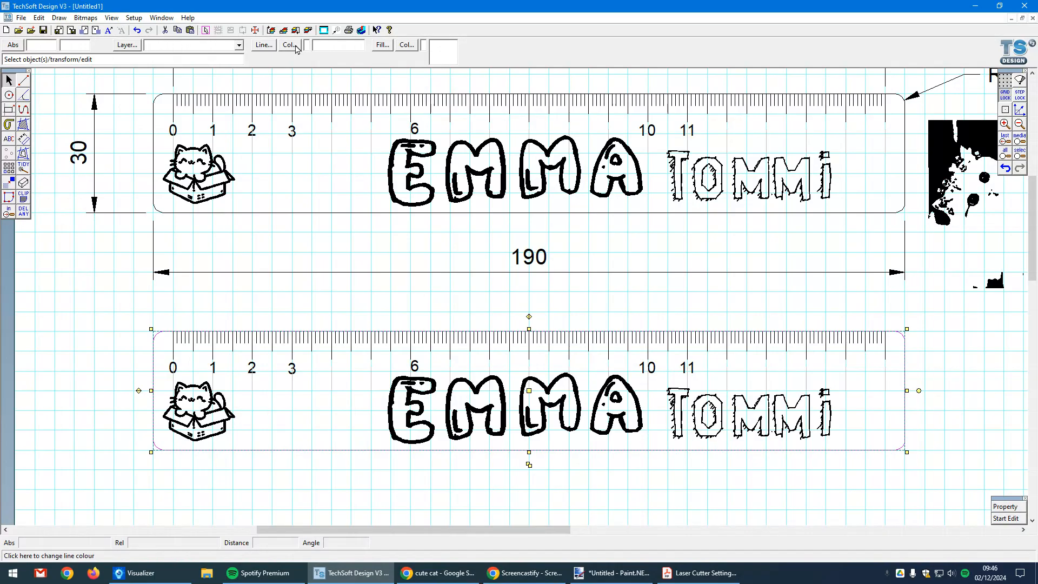
click(291, 45)
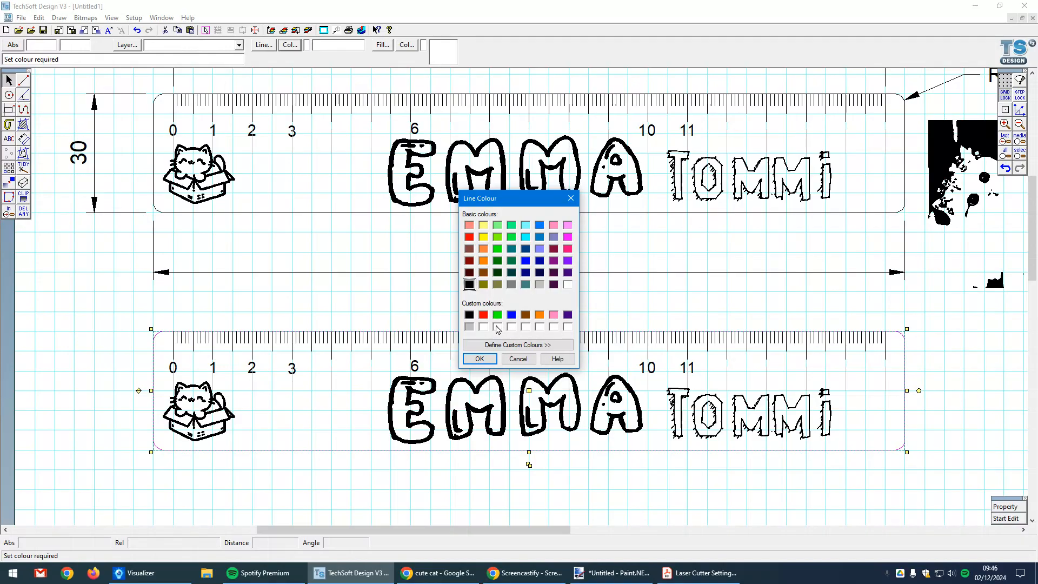
click(511, 316)
click(523, 344)
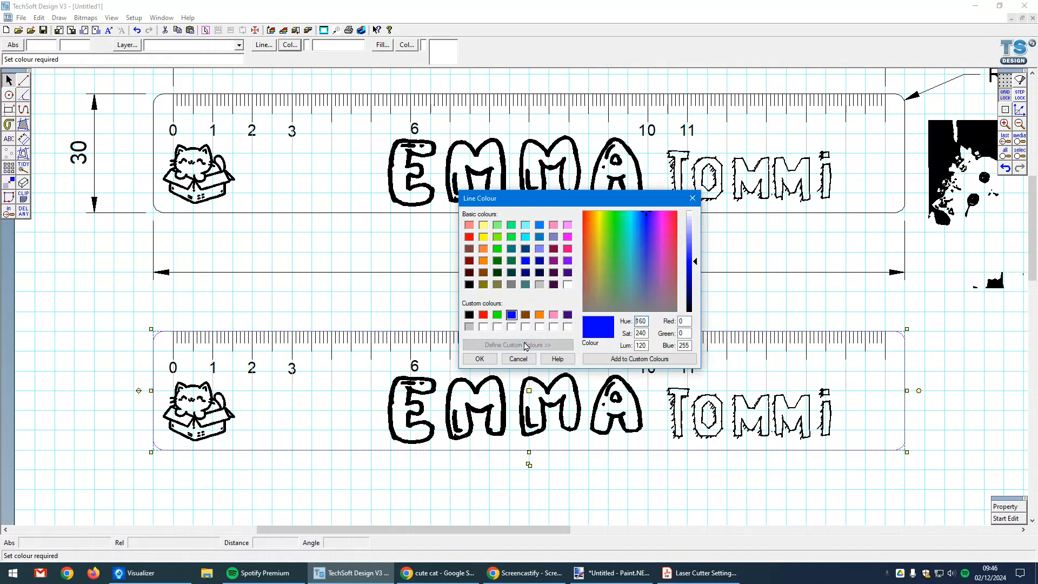
click(680, 321)
key(Tab)
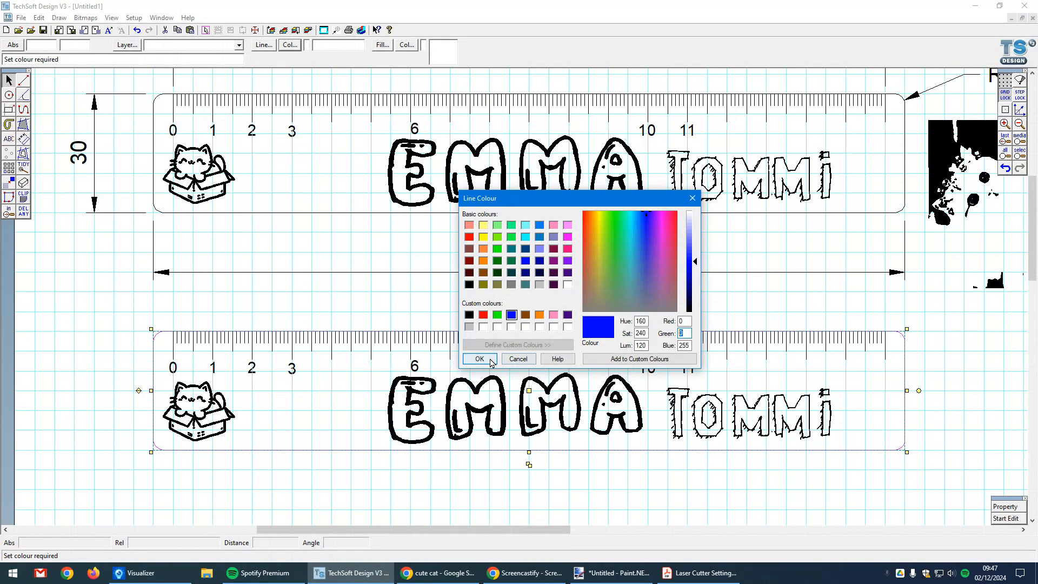
click(480, 359)
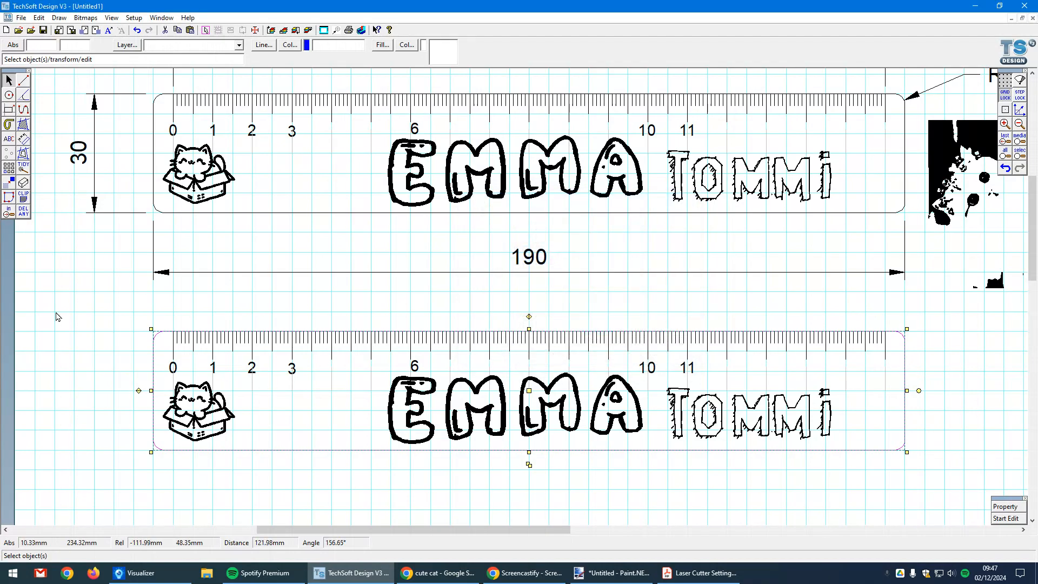
click(75, 338)
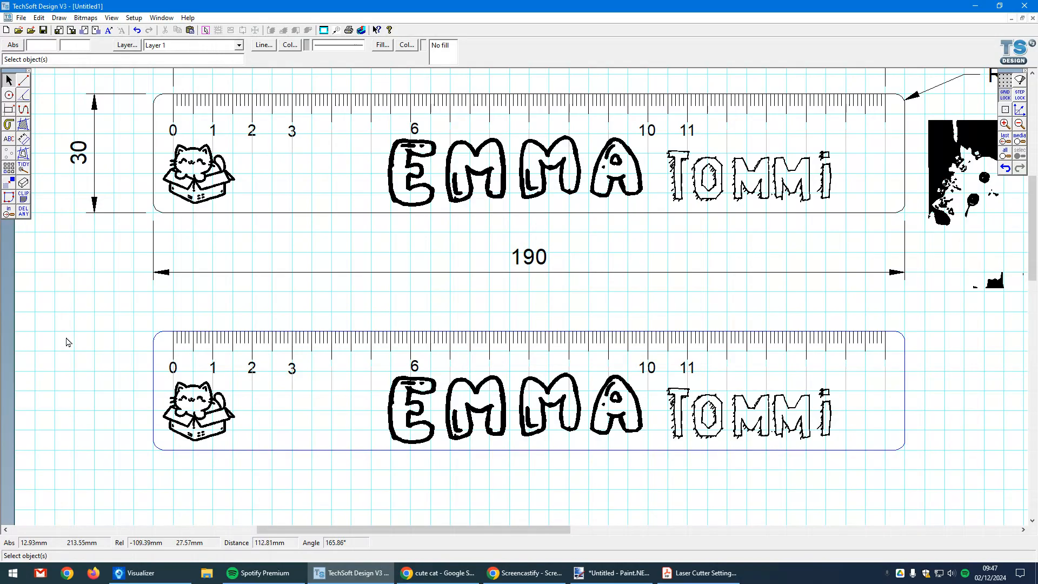
- Undo the copied outline's line colour change and deselect the outline
click(1005, 169)
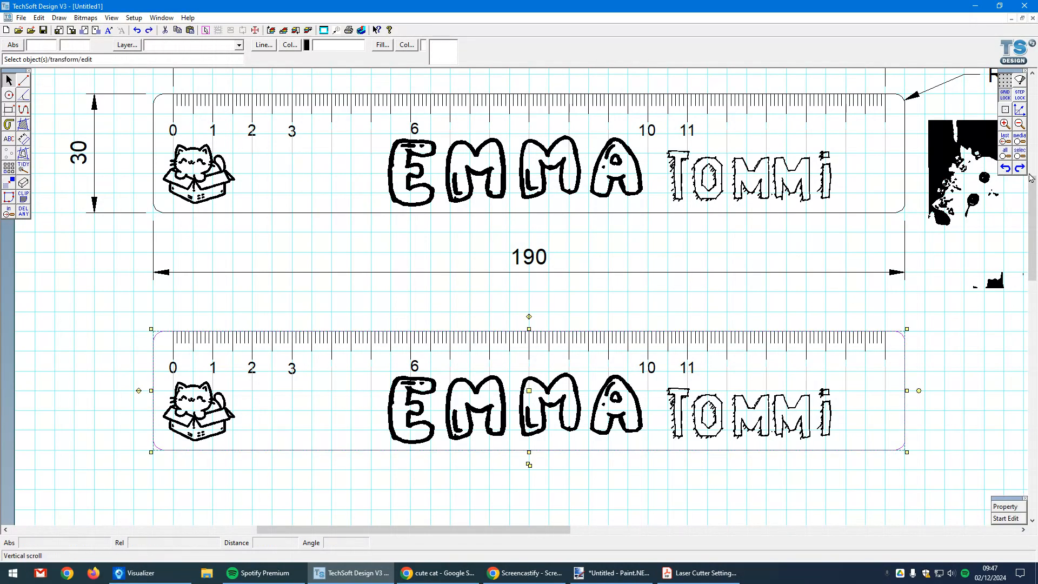
click(40, 161)
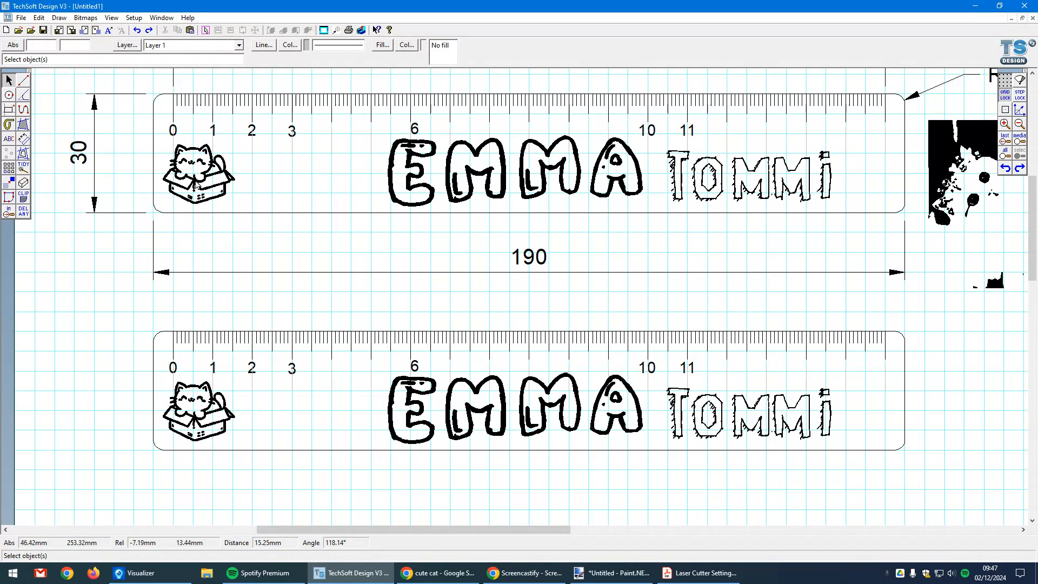
- Draw one blue graphical-path contour with 0 mm spacing along the copied ruler's outline
click(23, 153)
click(489, 304)
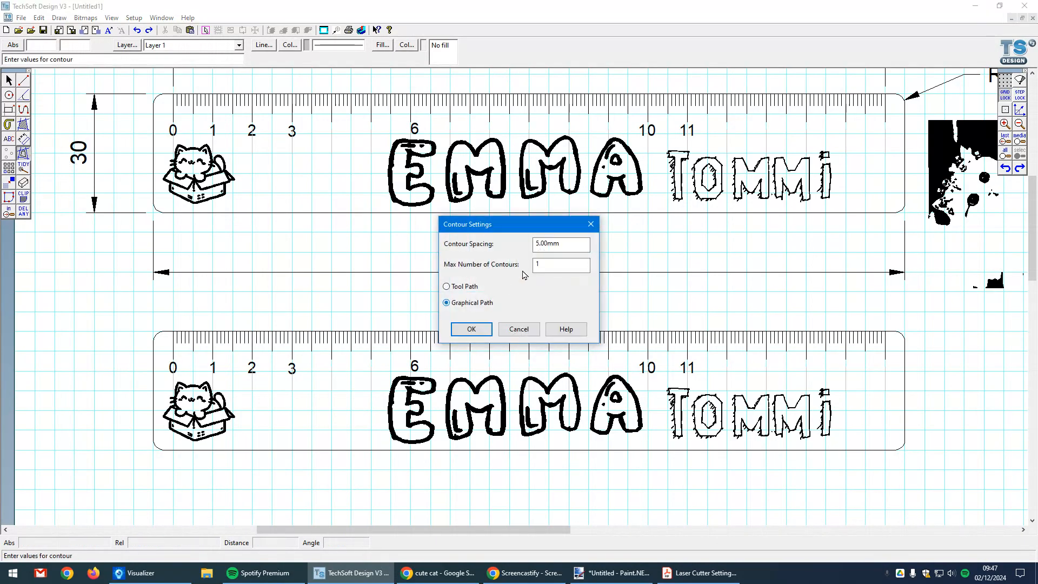
drag(574, 242, 511, 246)
text(0)
click(489, 329)
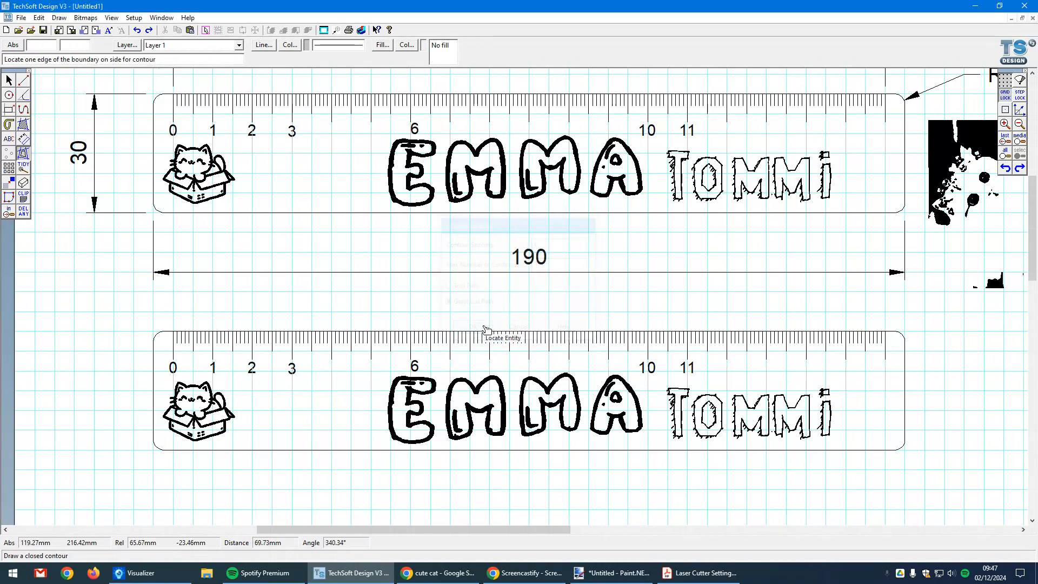
click(290, 45)
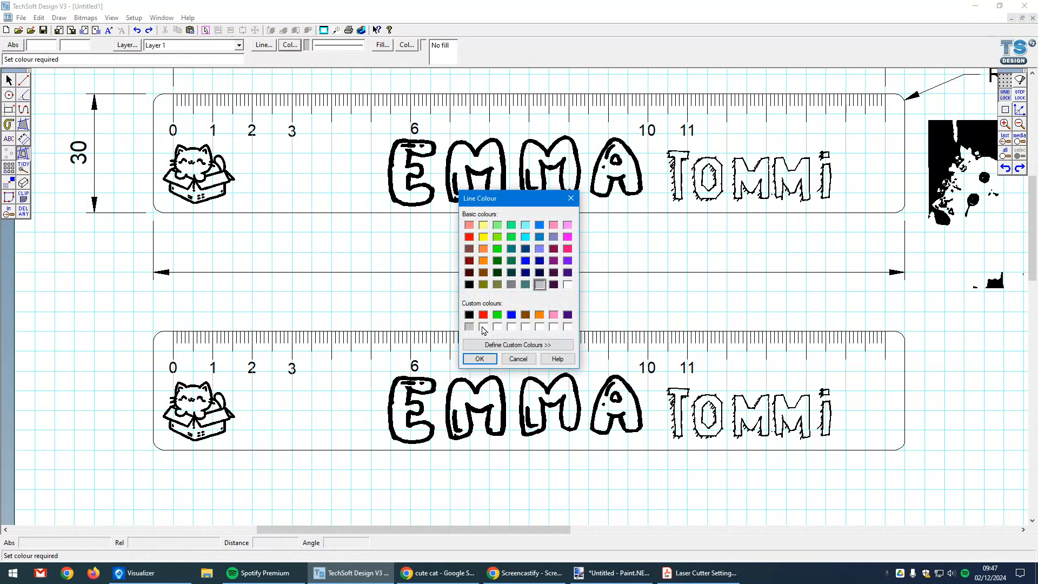
click(513, 318)
click(480, 359)
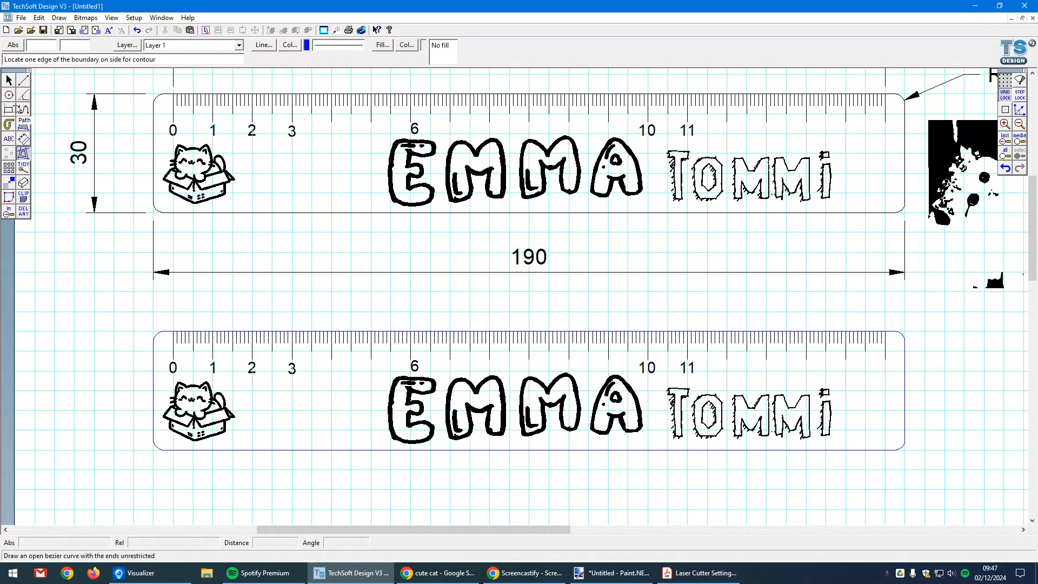
- Move the original black outline off the blue contour into the empty area below the copied ruler
click(8, 81)
click(228, 451)
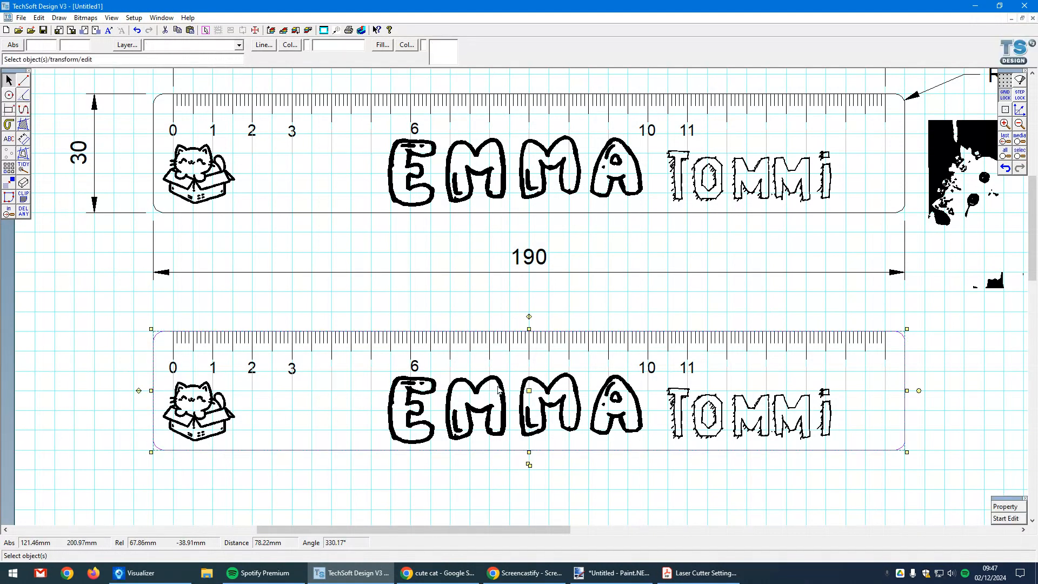
click(529, 391)
scroll(529, 393, down, 3)
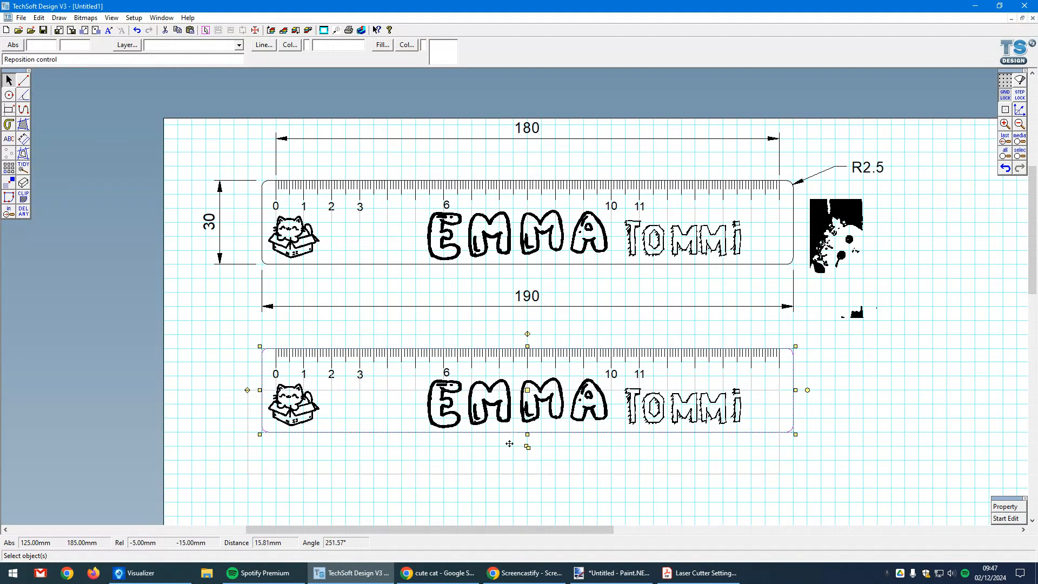
click(530, 474)
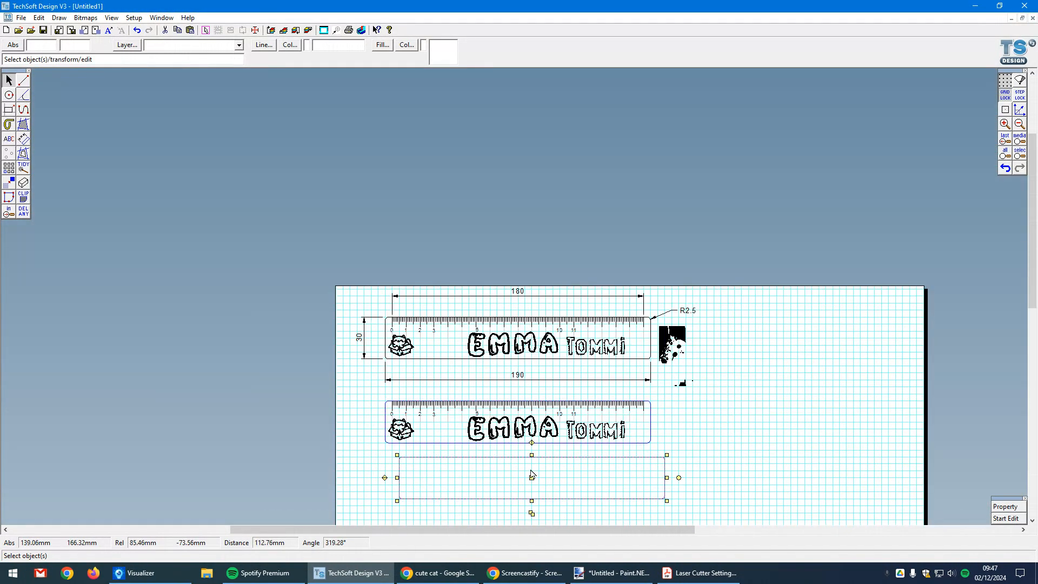
click(682, 466)
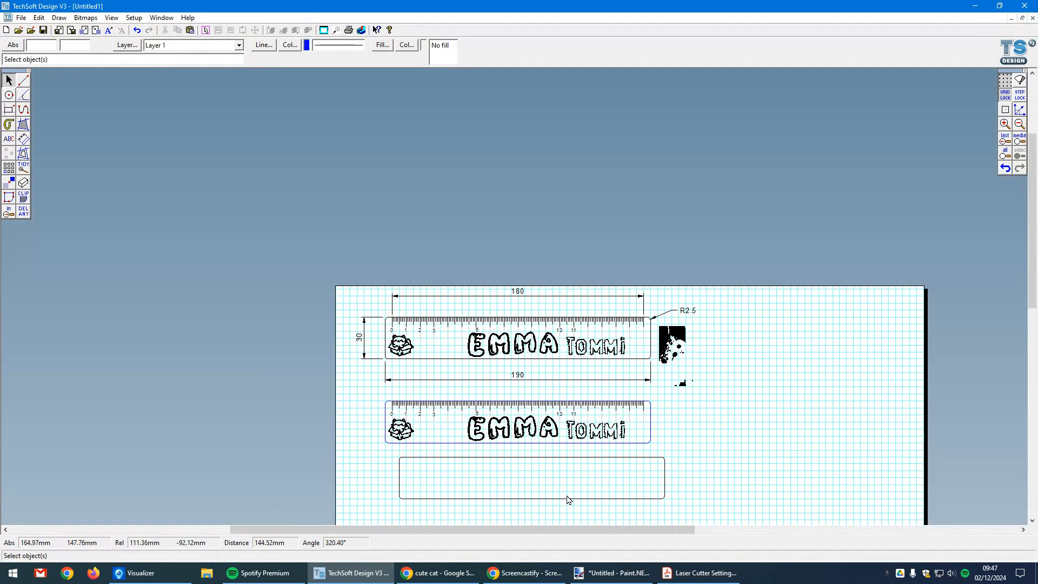
scroll(568, 498, up, 3)
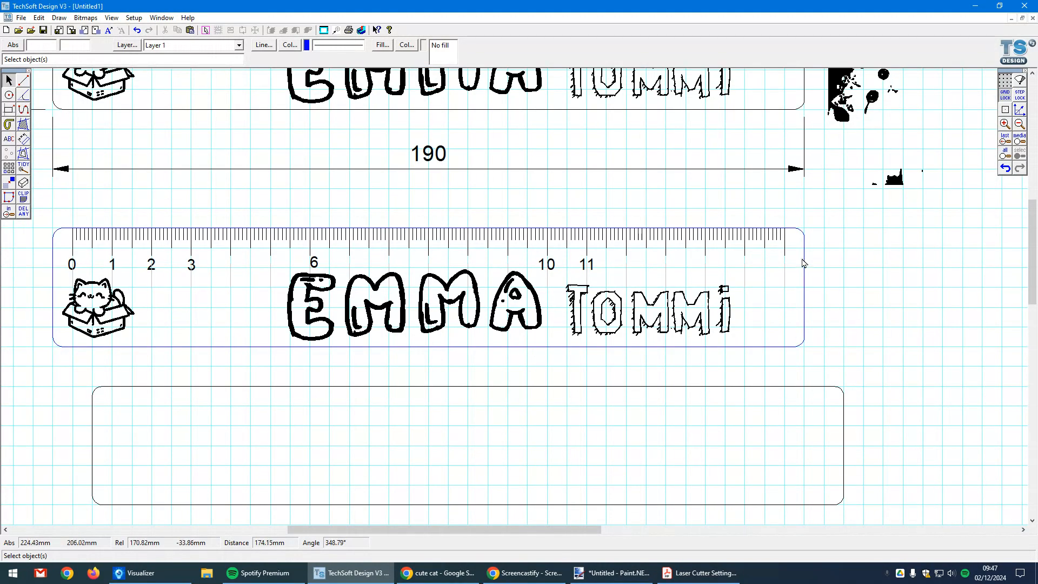
- Undo the black outline's move and remove the blue contour from the copied ruler
click(1005, 168)
click(869, 303)
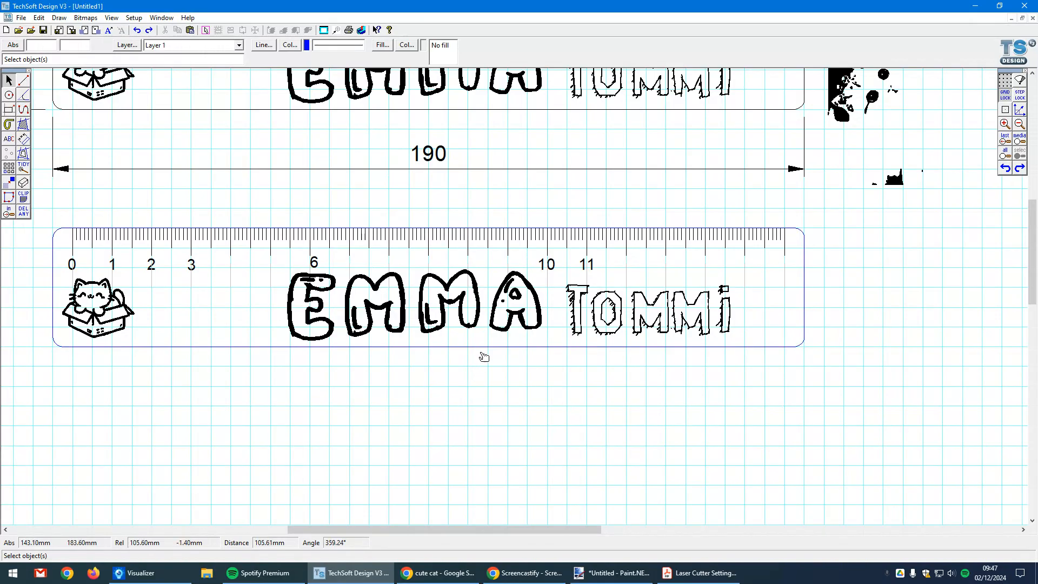
click(481, 355)
click(488, 358)
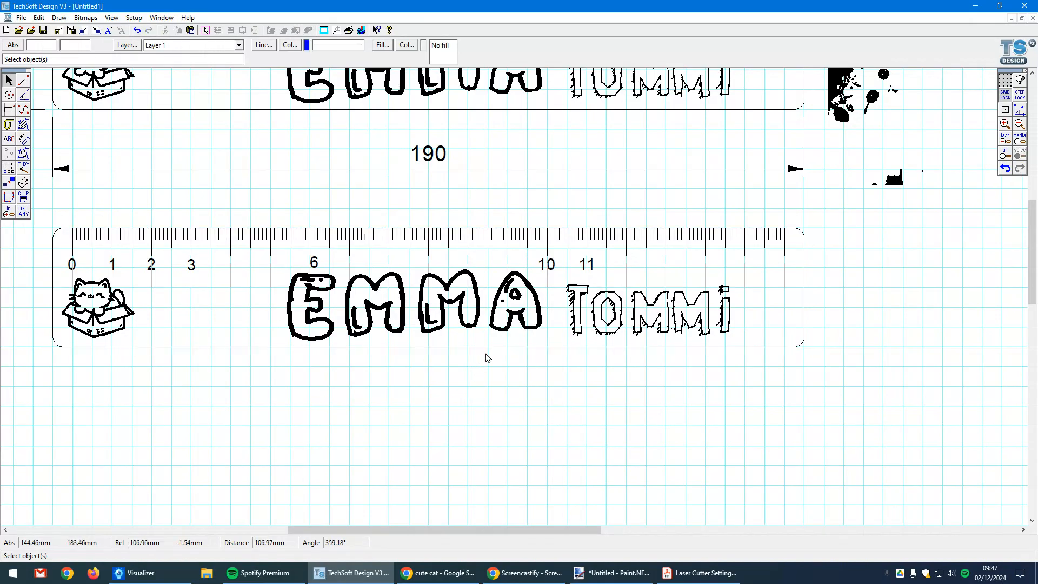
click(54, 240)
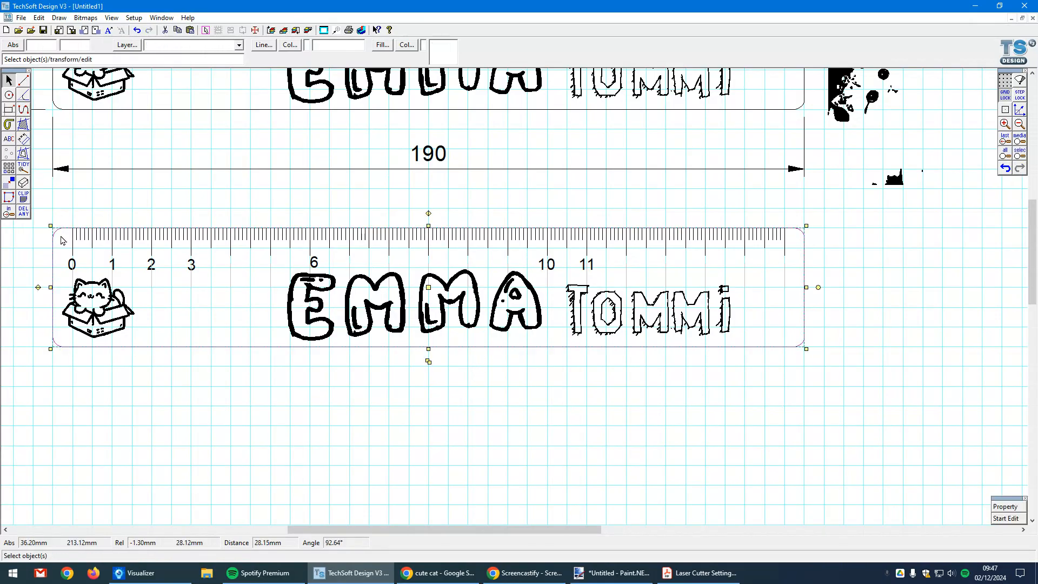
click(212, 383)
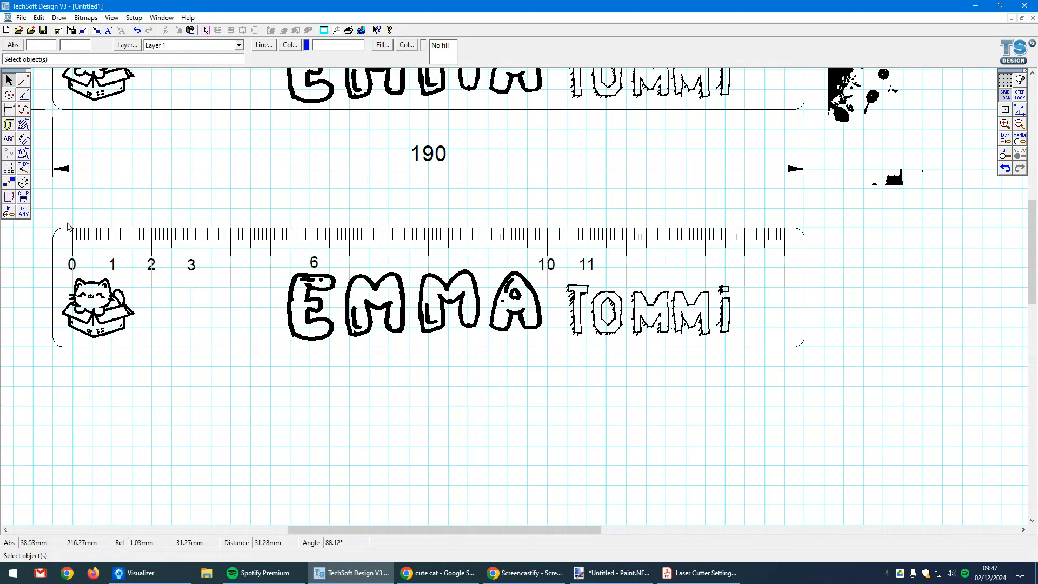
- Set the line colour of all the graduation marks on the copied ruler to the custom green
drag(66, 226, 796, 264)
click(170, 213)
drag(60, 216, 799, 262)
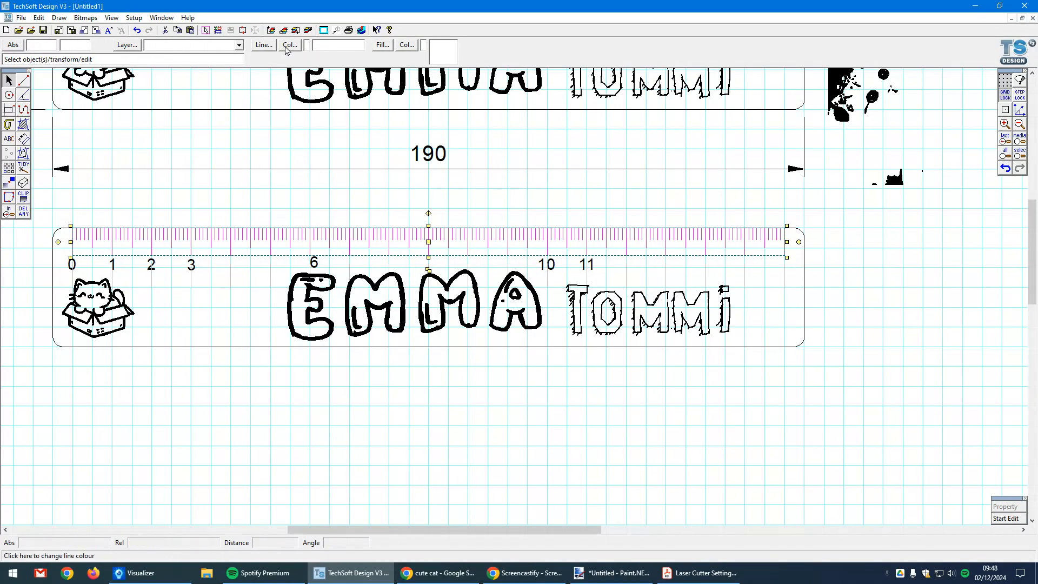
click(290, 45)
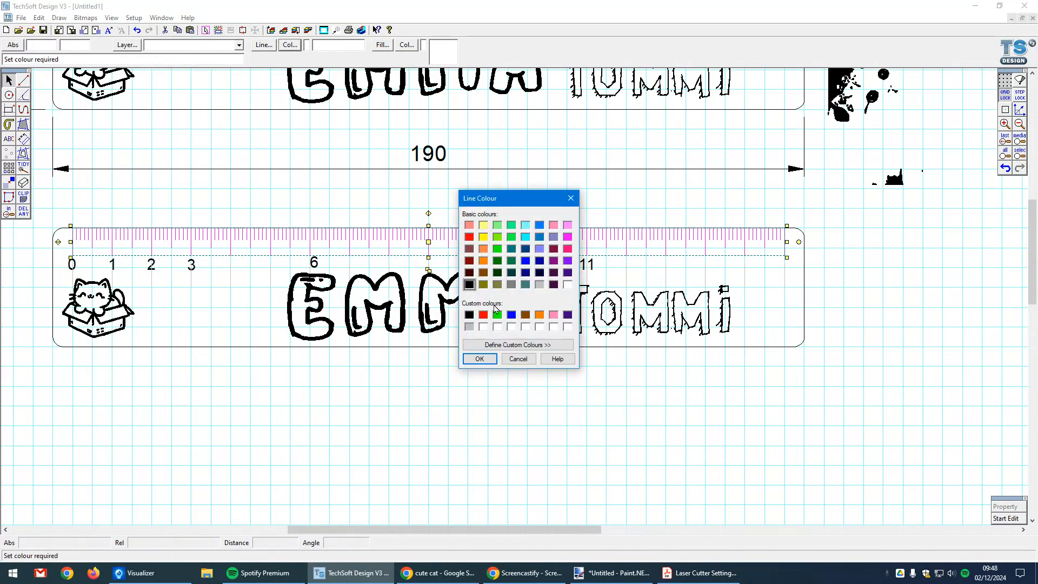
click(483, 315)
click(497, 315)
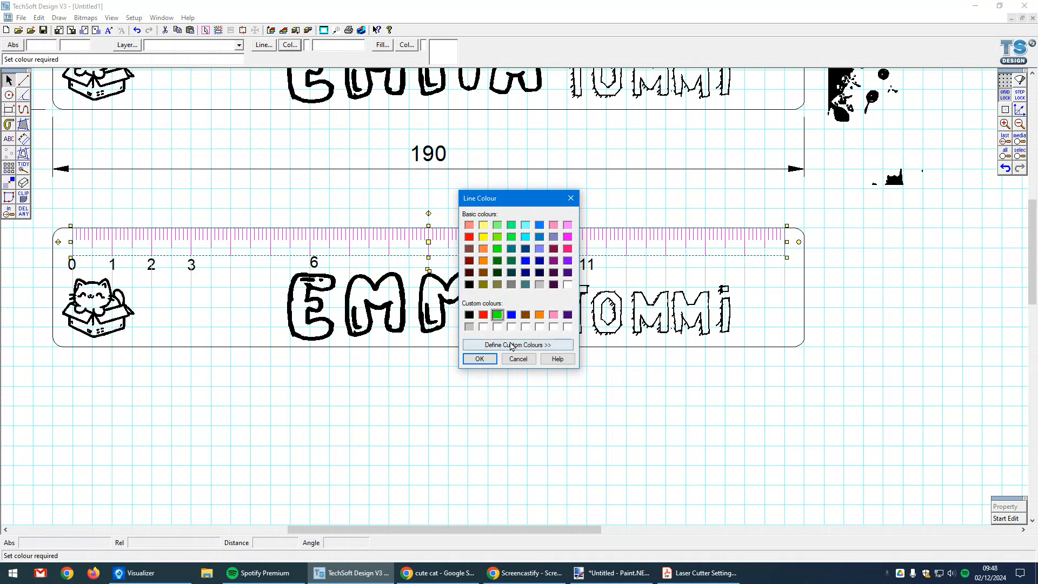
click(519, 344)
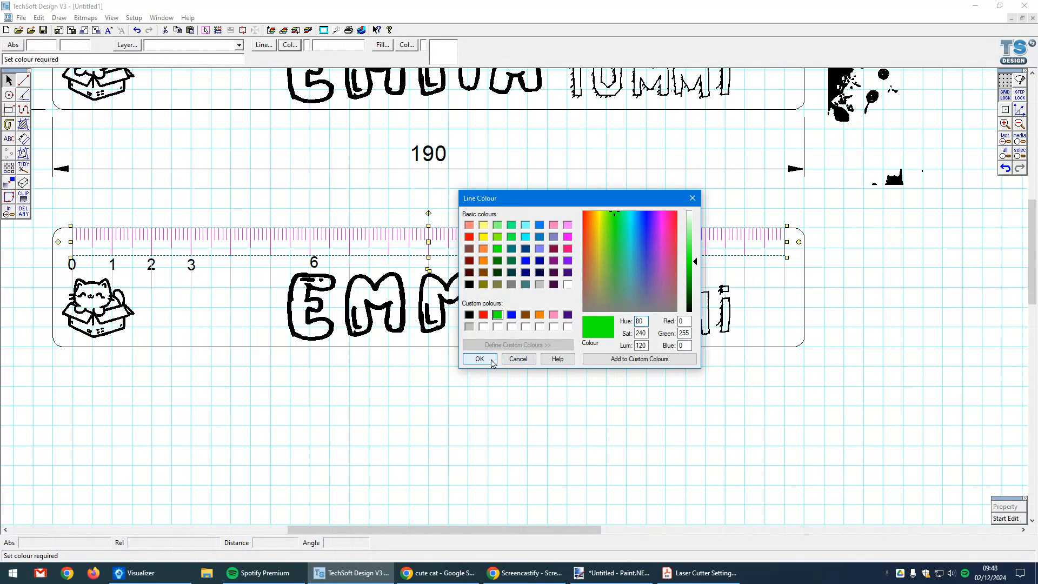
click(479, 359)
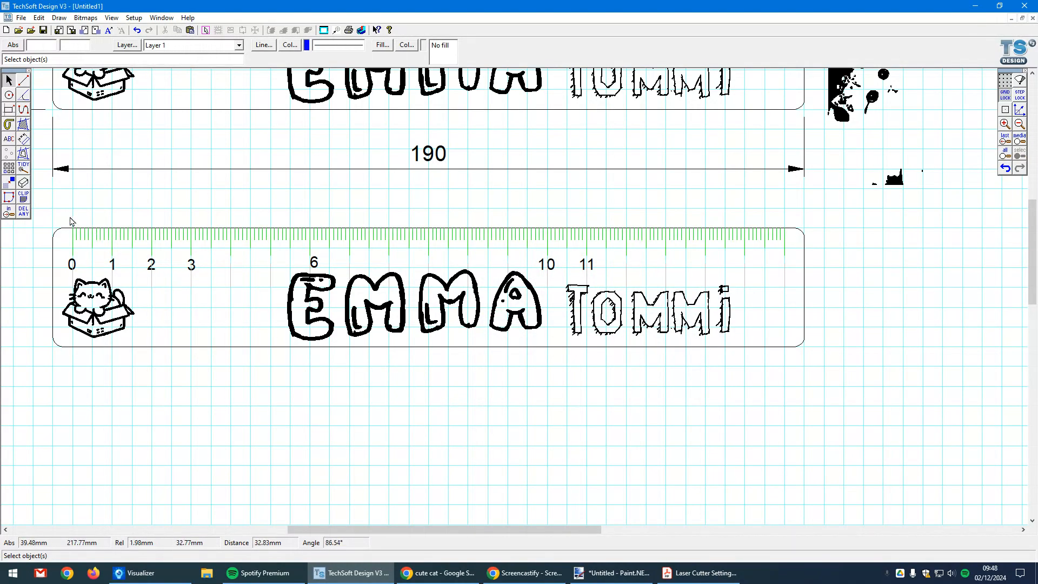
- Recolour all the graduation lines on the copied ruler with the custom red
drag(57, 218, 787, 263)
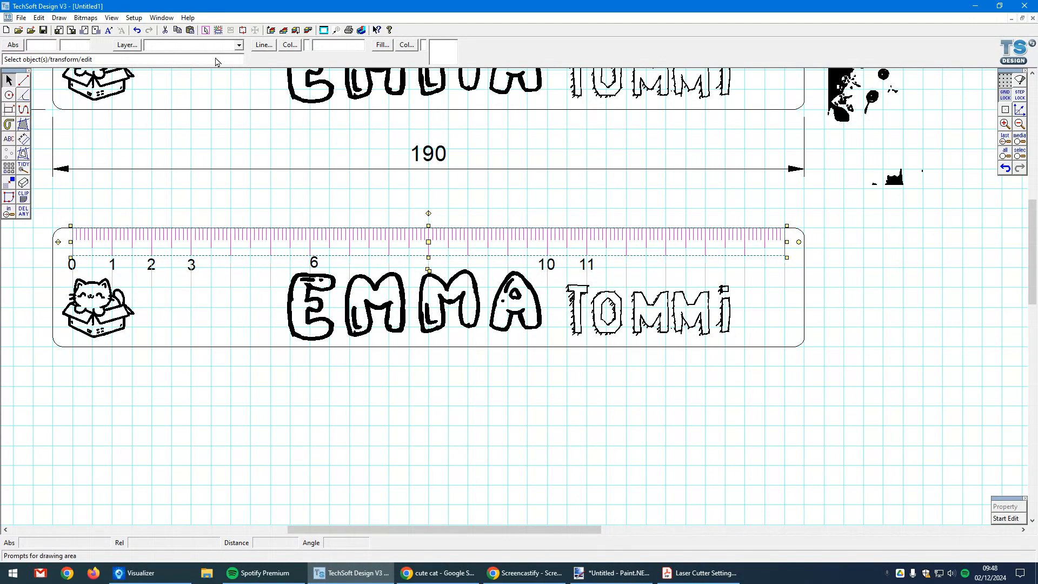
click(291, 44)
click(484, 315)
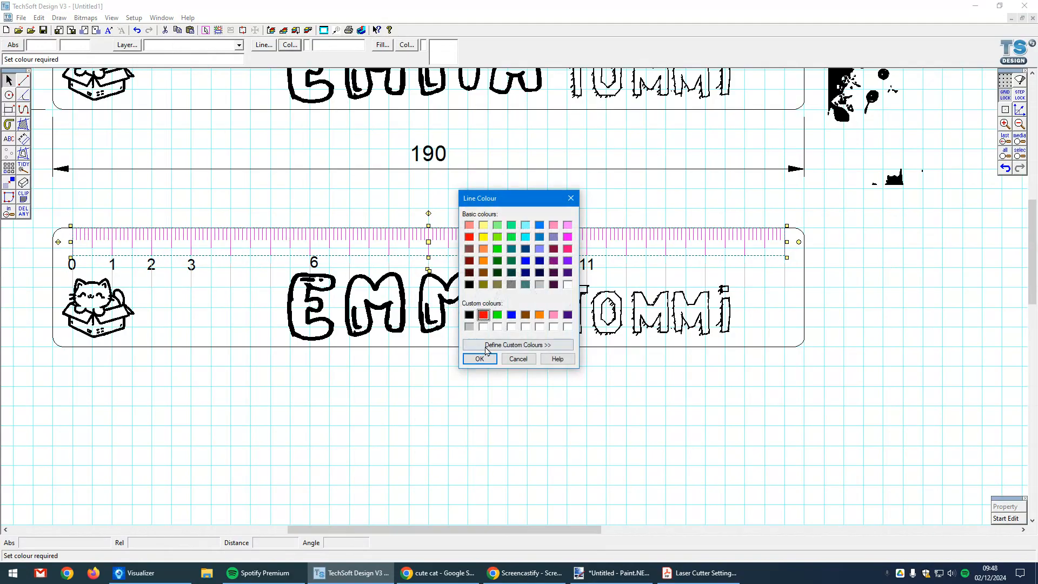
click(480, 359)
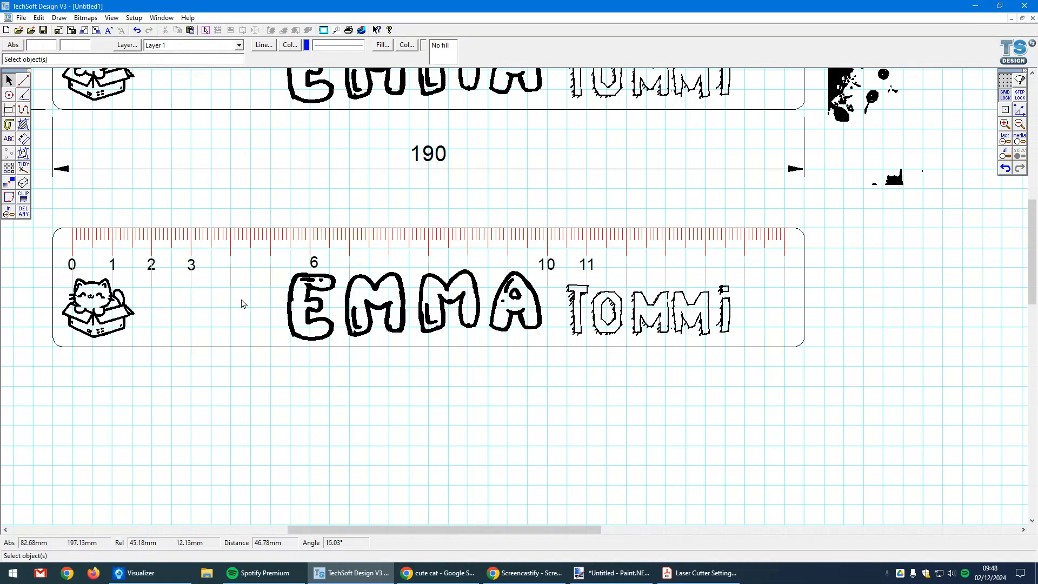
- Inspect the fill settings of the numeral 1 on the copied ruler, then deselect it
scroll(67, 262, up, 5)
scroll(78, 264, down, 2)
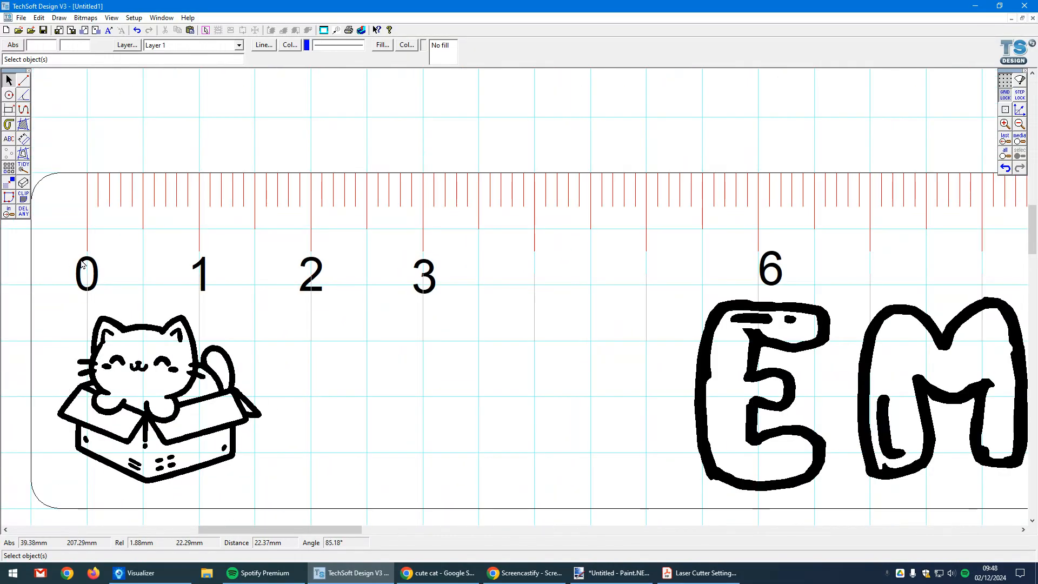
scroll(82, 264, down, 1)
scroll(170, 259, down, 1)
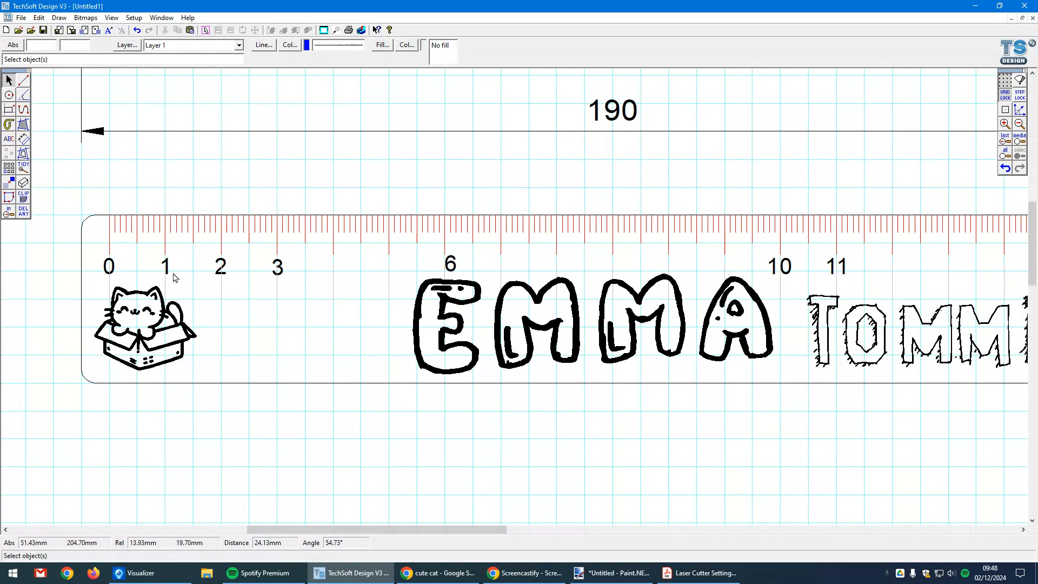
scroll(173, 277, up, 1)
click(123, 259)
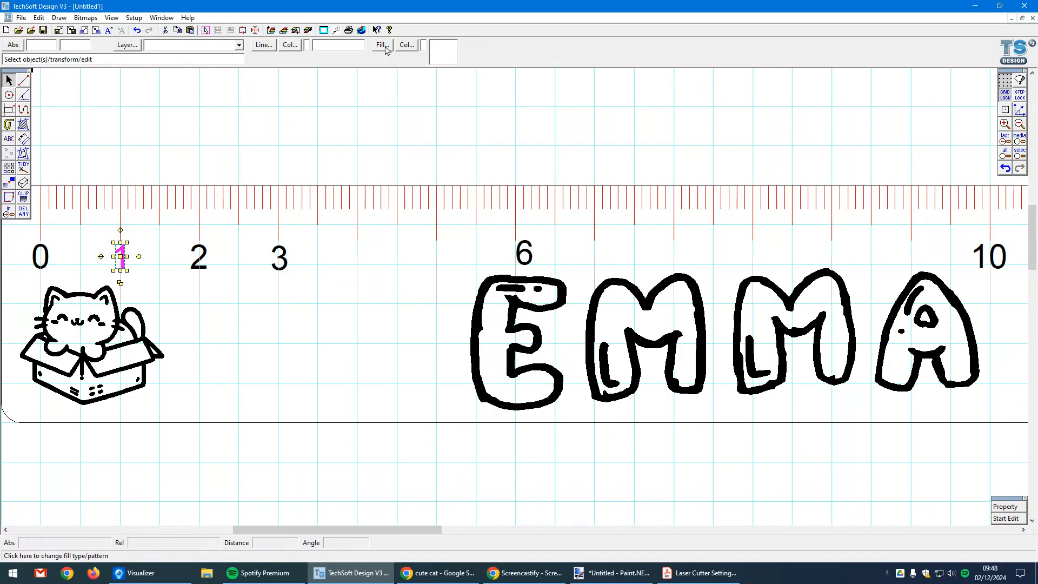
click(386, 46)
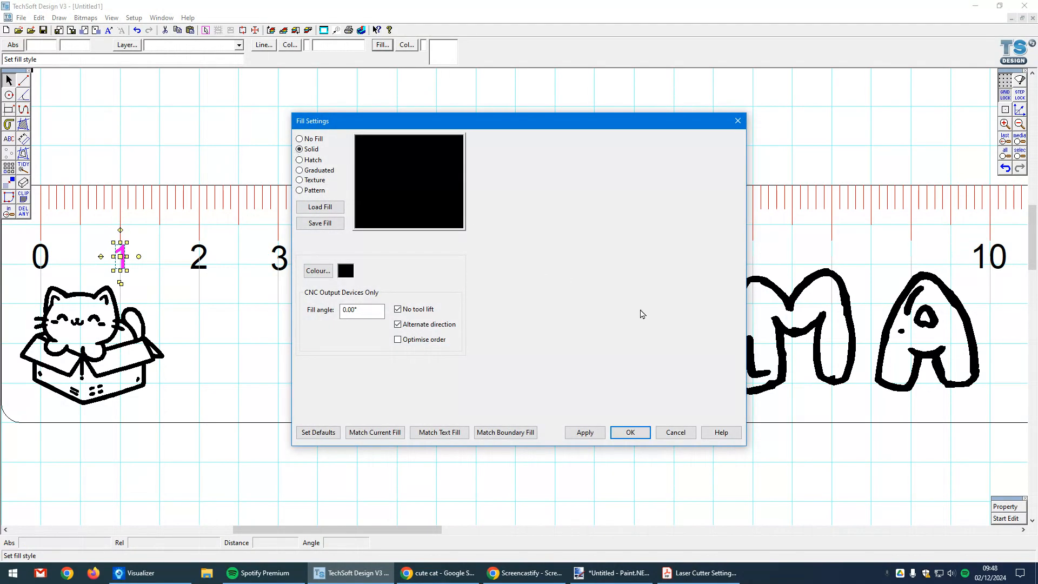
click(630, 432)
click(302, 144)
- Change the line colour of the copied ruler's rounded outline to the custom blue
scroll(292, 143, down, 2)
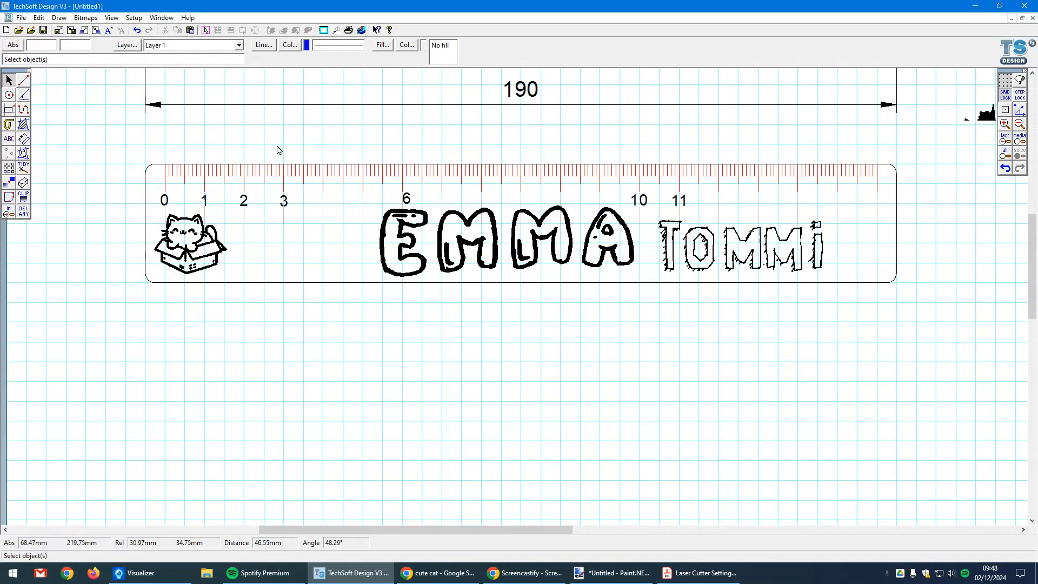
click(271, 282)
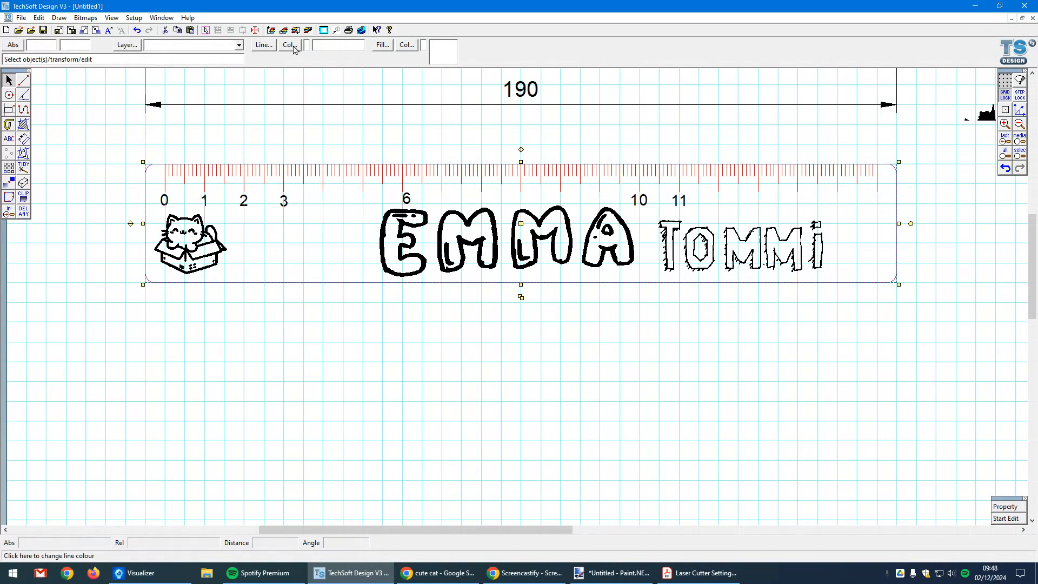
click(290, 46)
click(511, 315)
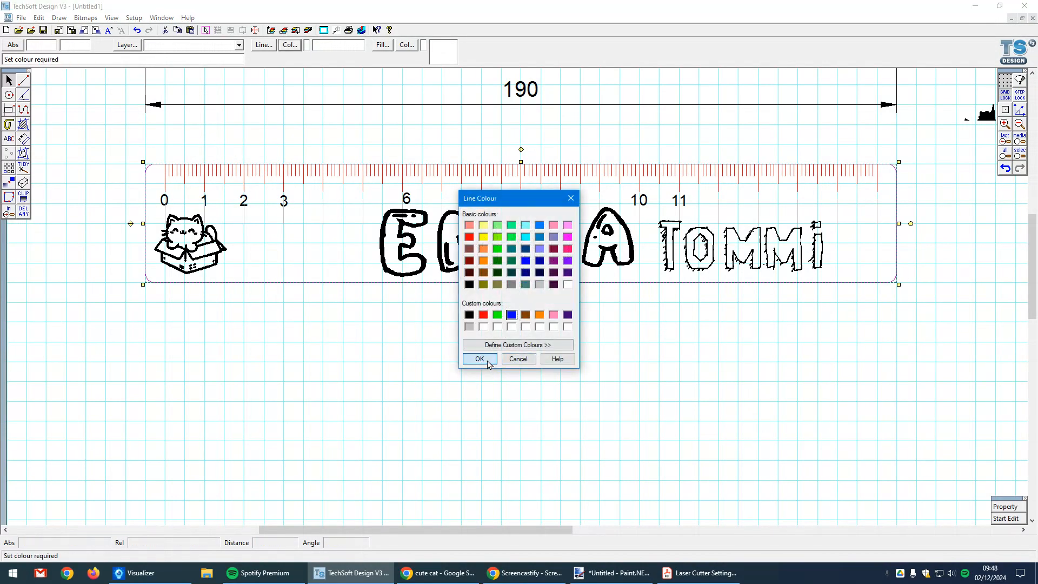
click(480, 358)
- Group the copied ruler's outline, graduations, numerals, names and cat graphic into one object and deselect it
scroll(143, 408, down, 1)
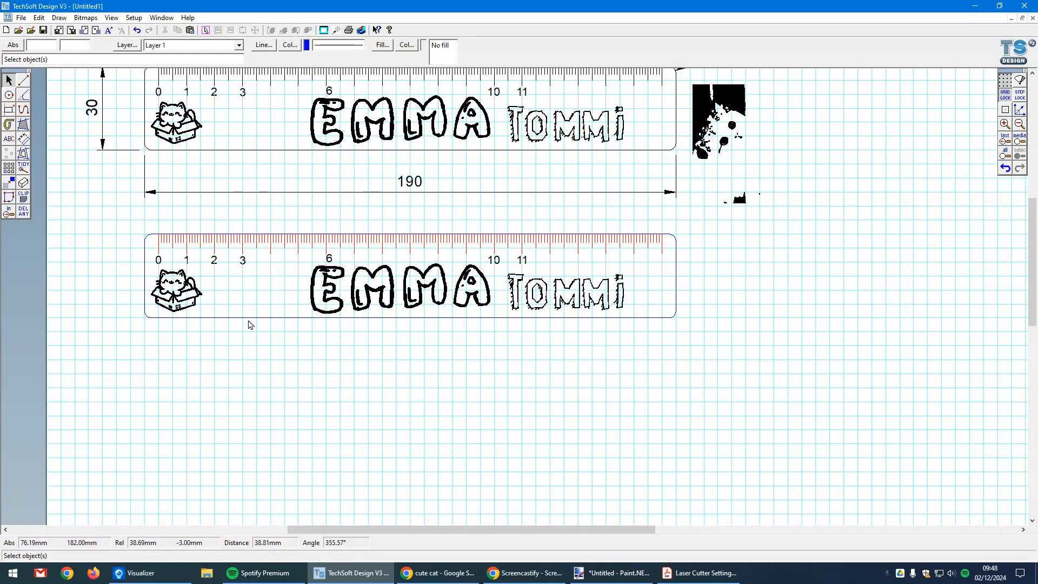
drag(126, 216, 671, 332)
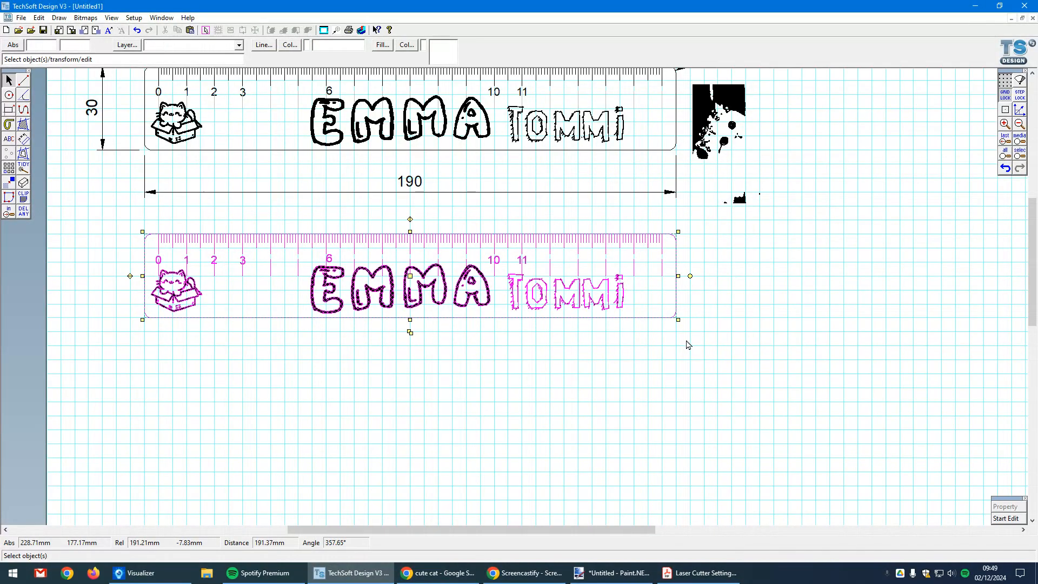
click(39, 17)
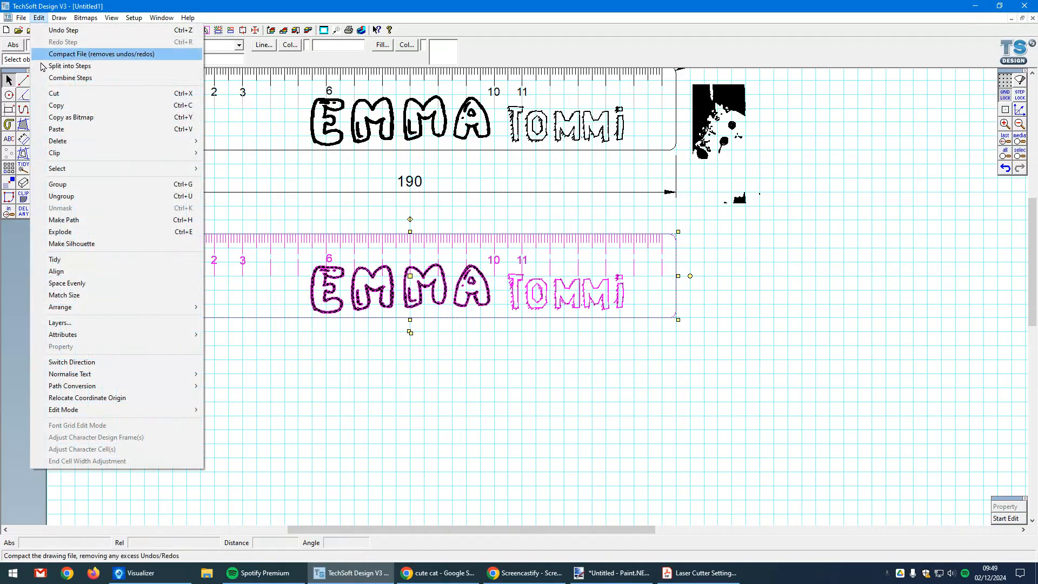
click(74, 186)
click(513, 304)
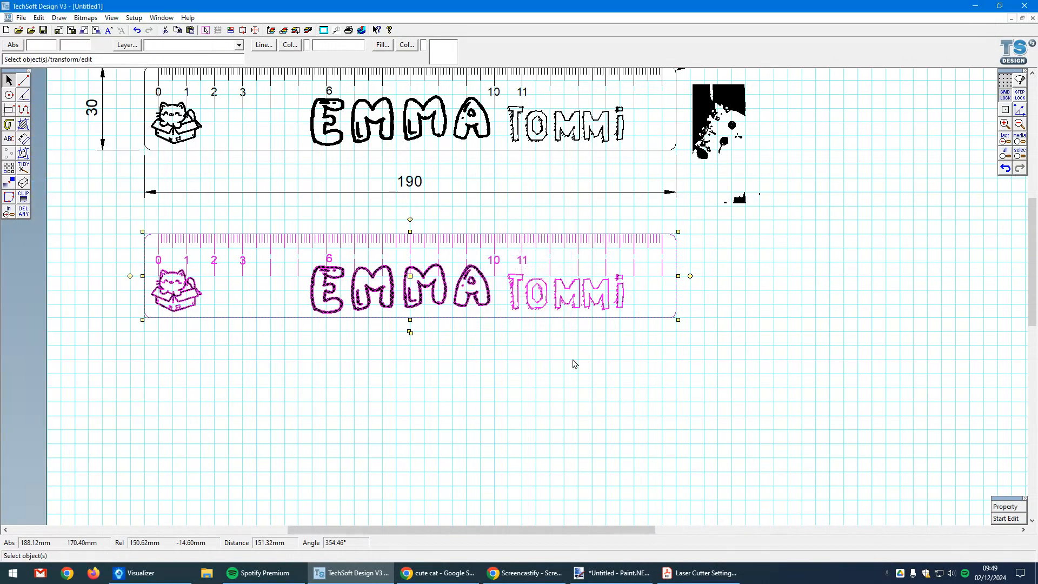
click(574, 363)
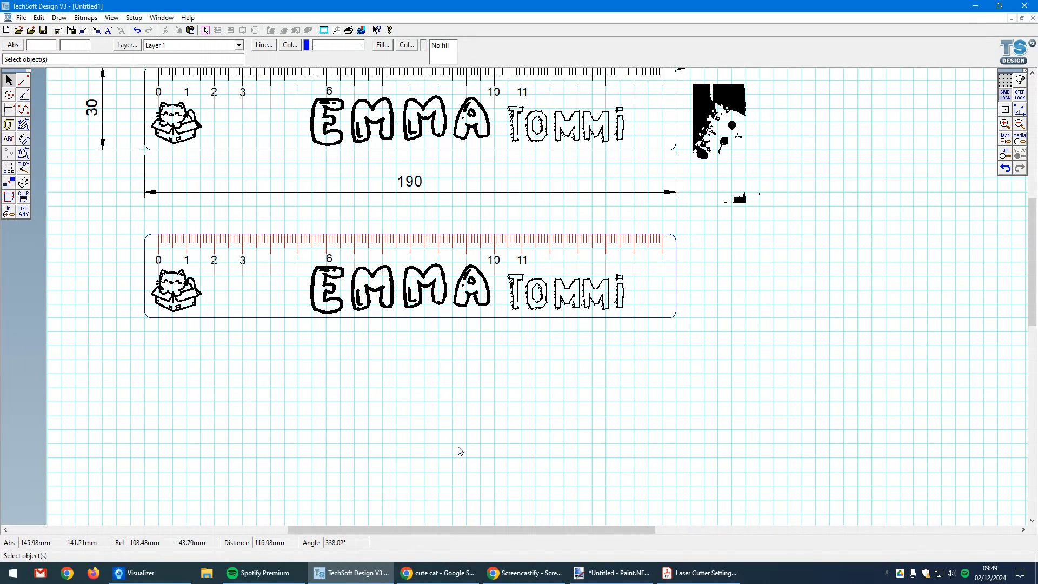
- Compare how the original ruler's separate parts and the grouped copy select, leaving nothing selected
scroll(460, 451, down, 1)
click(453, 232)
click(526, 227)
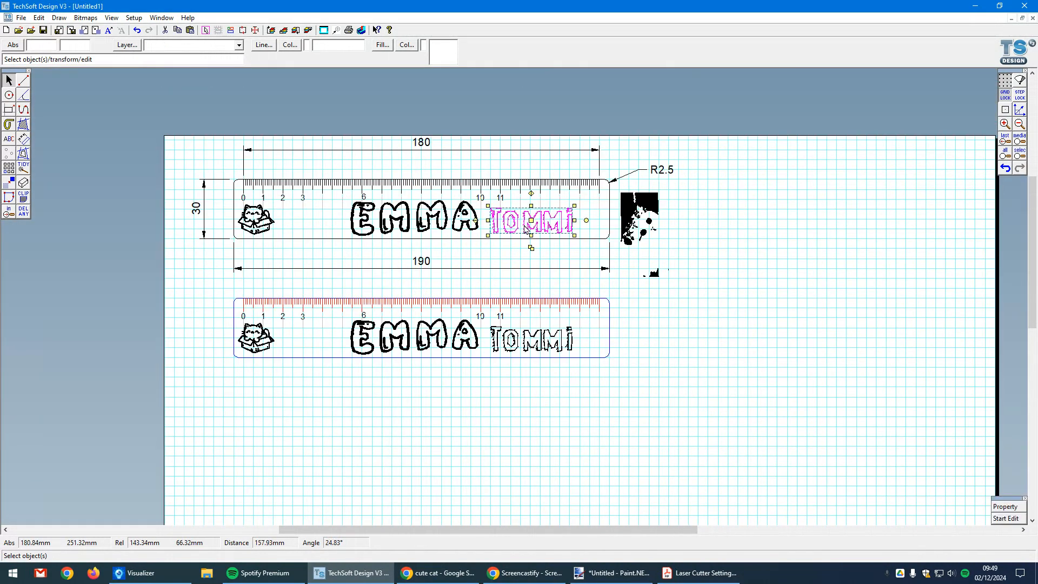
click(537, 185)
click(459, 183)
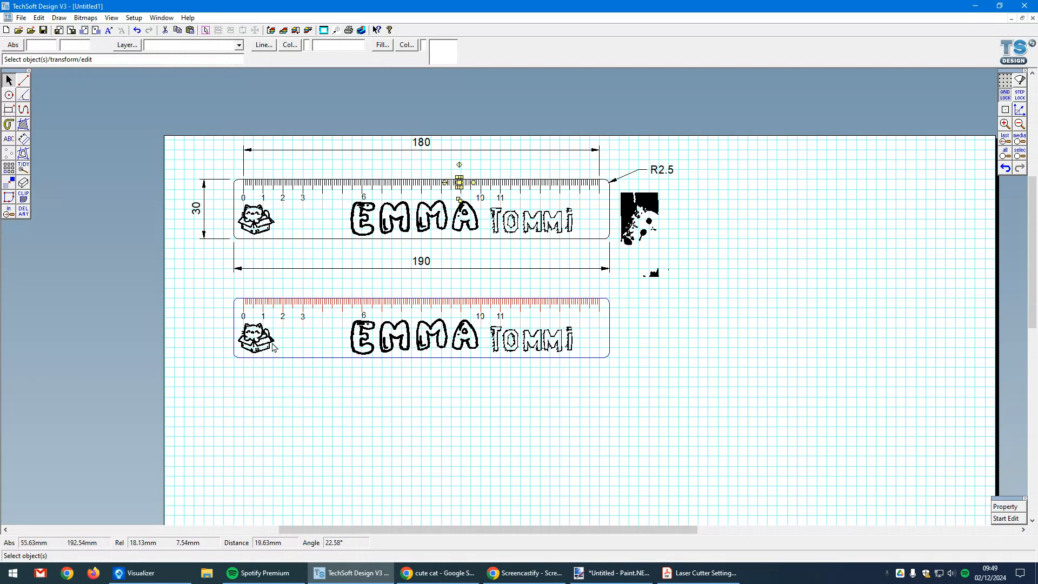
click(552, 342)
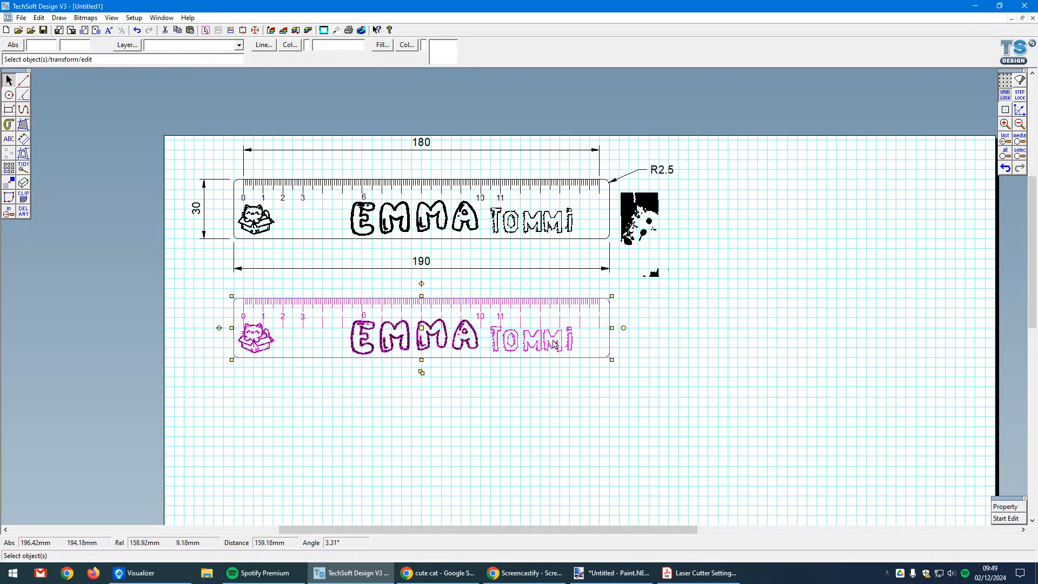
click(672, 411)
click(384, 305)
click(414, 400)
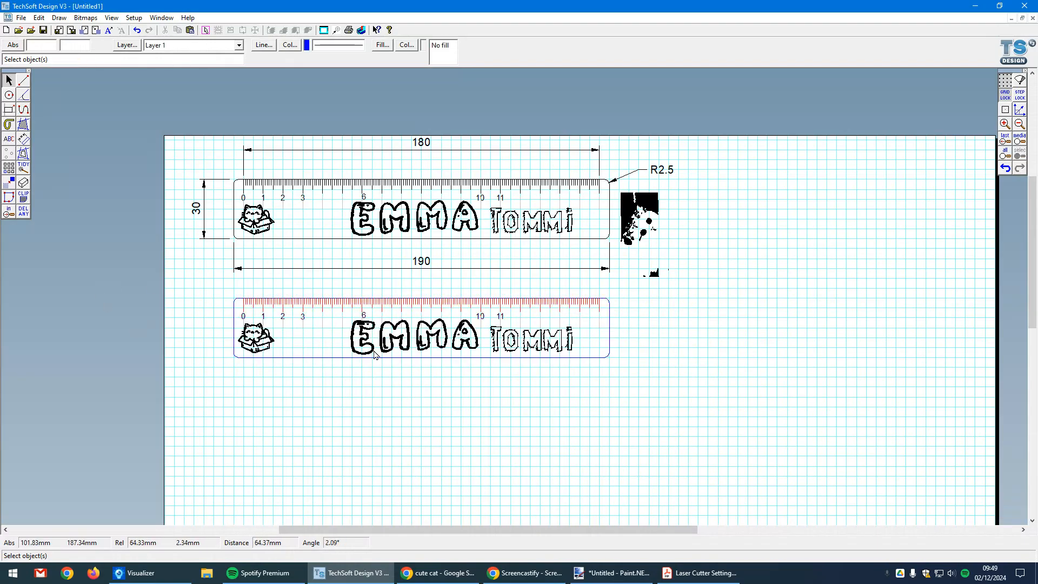
scroll(376, 352, up, 1)
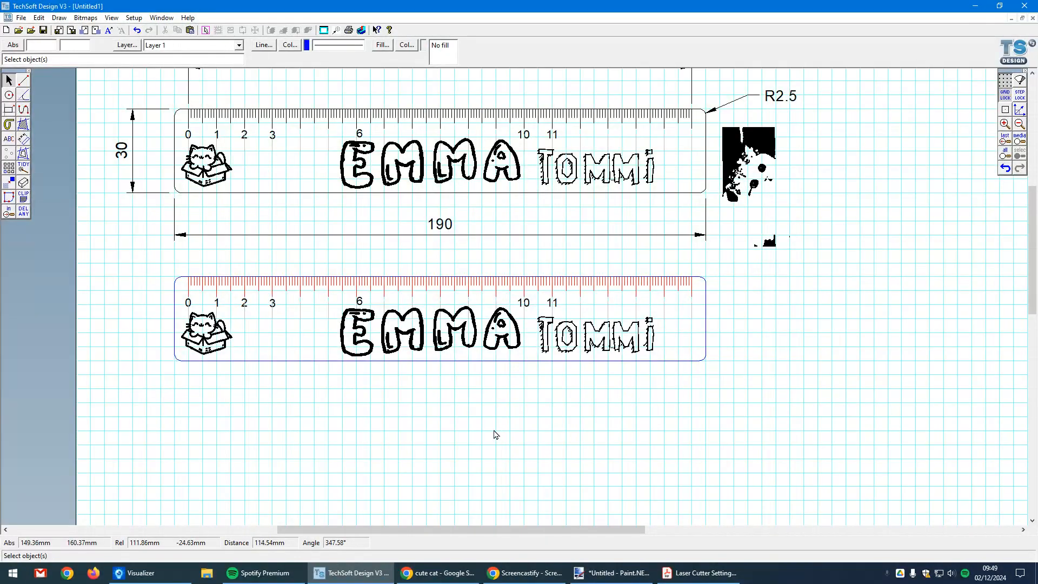